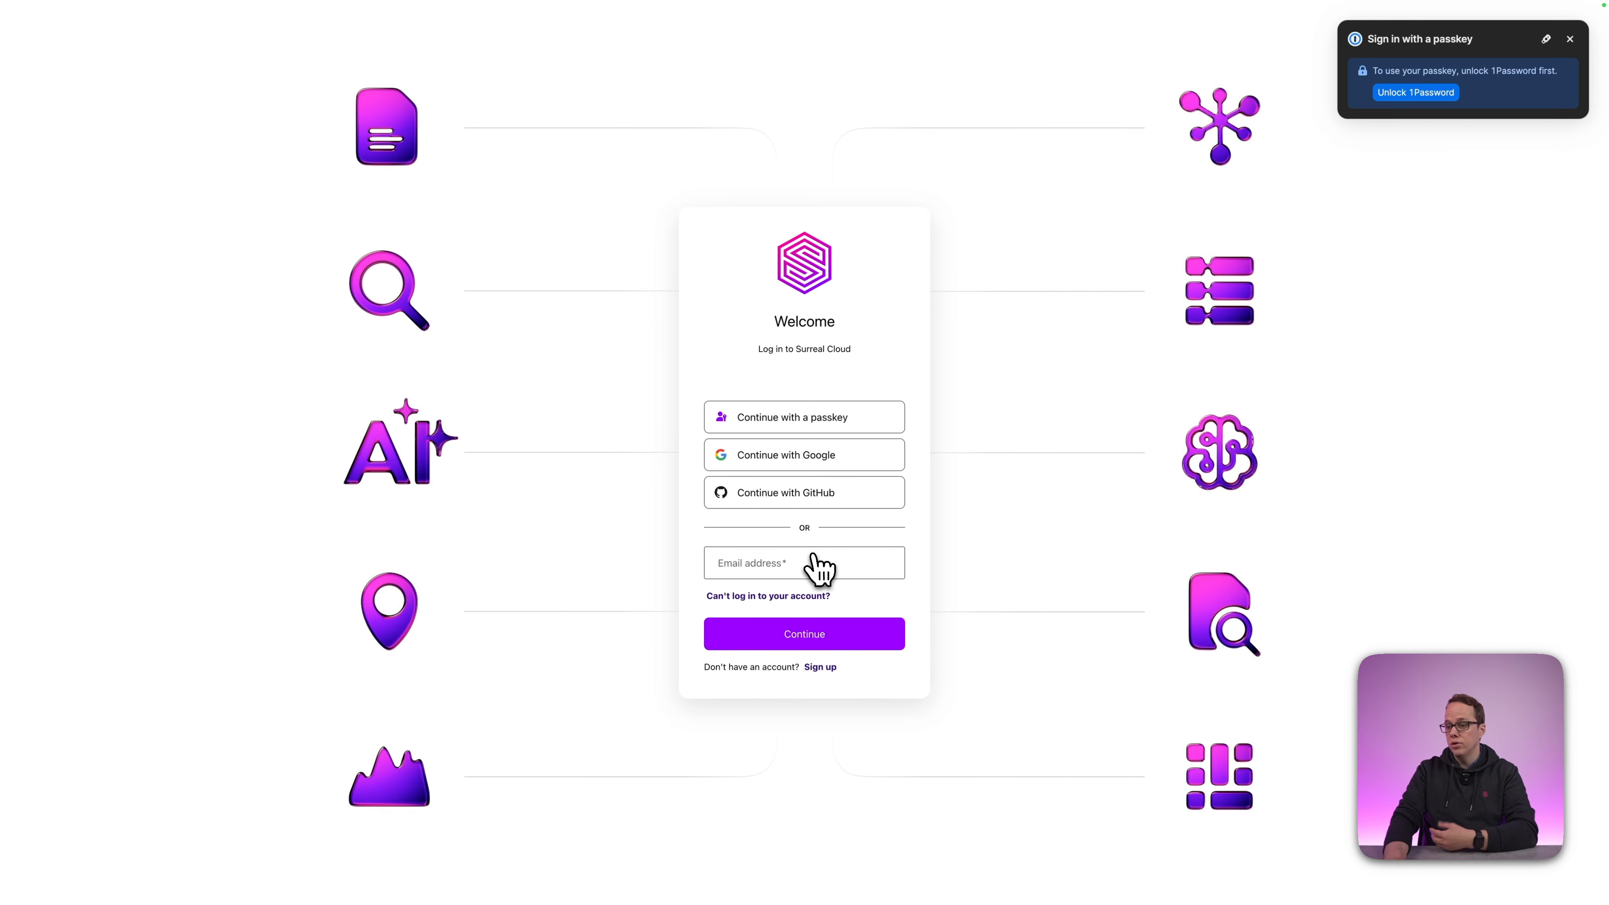
Sign in to Surreal Cloud with GitHub and start deploying a new cloud instance.
left_click(749, 500)
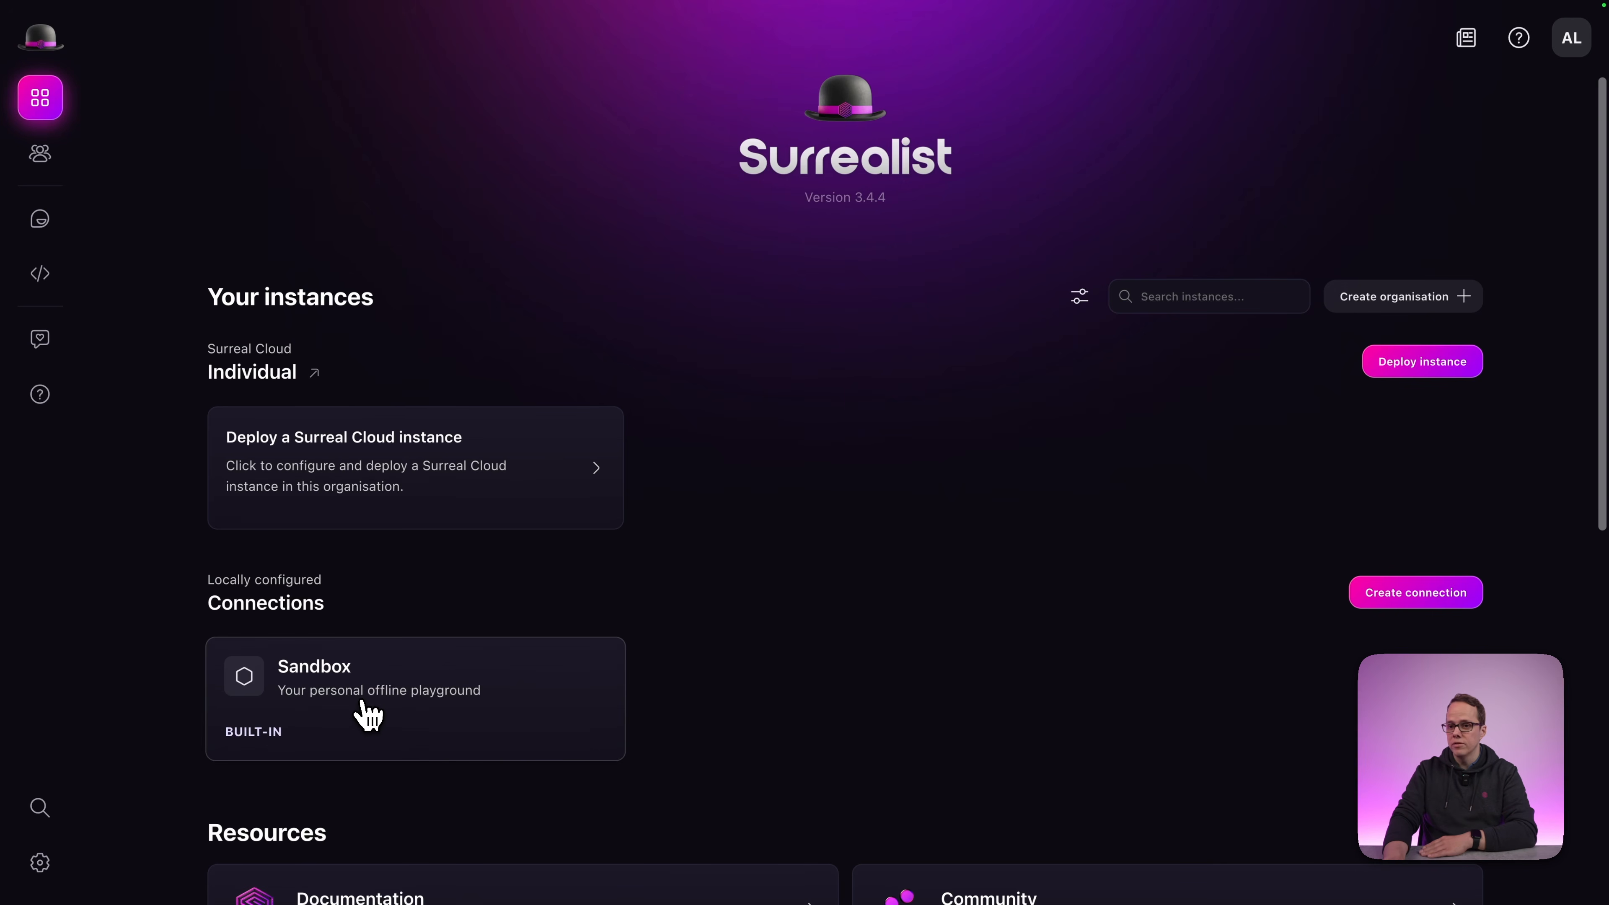
left_click(324, 465)
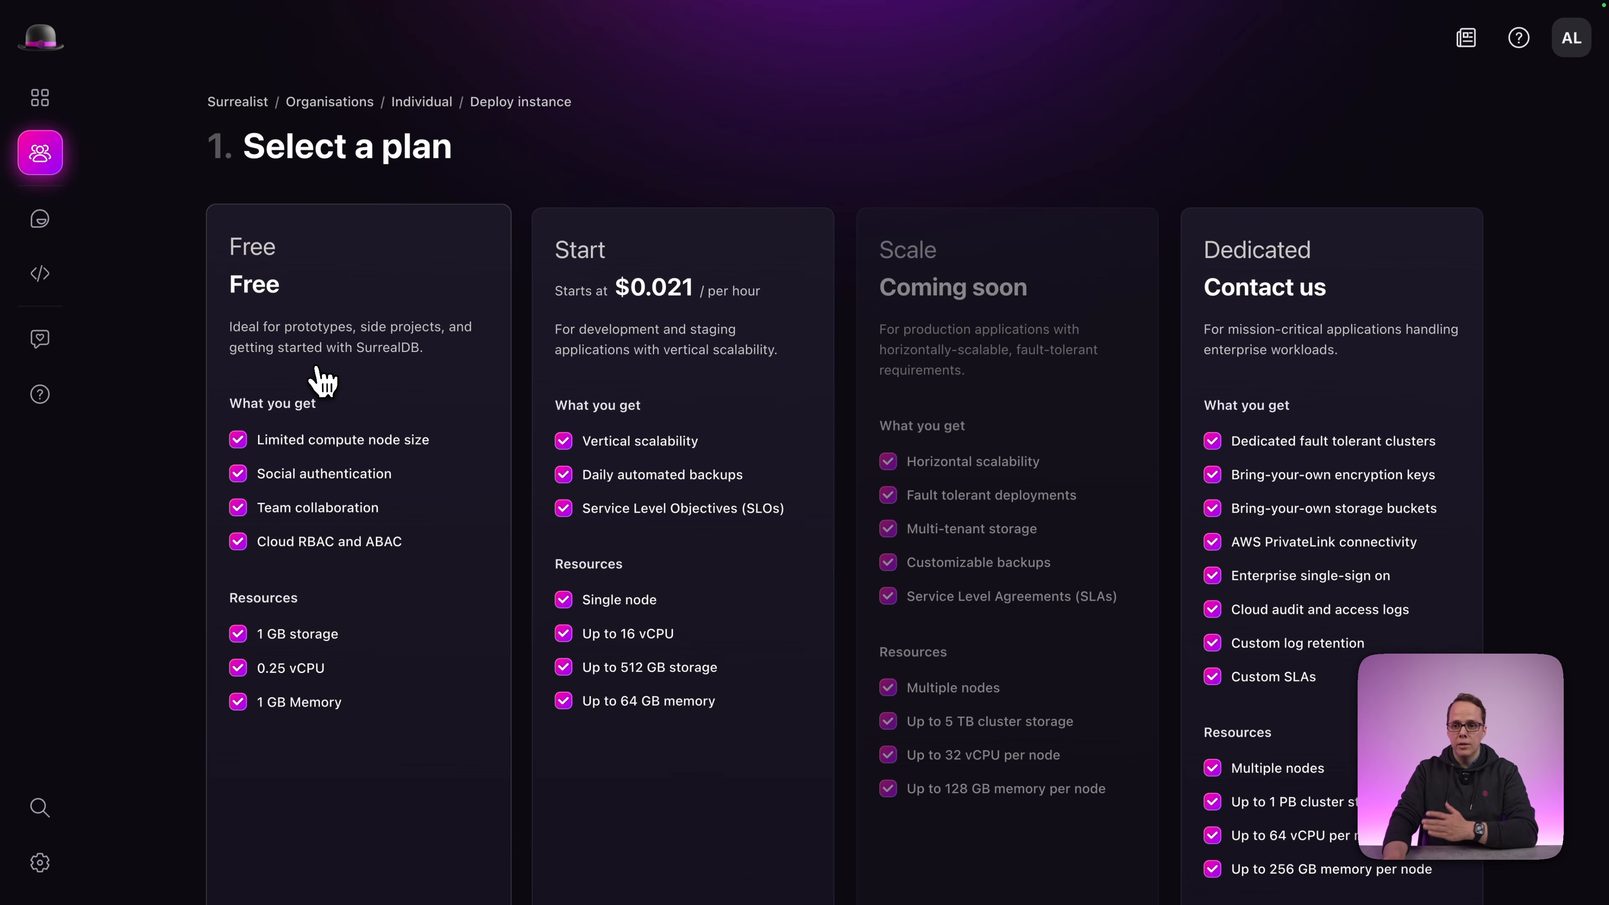
Choose the Free plan and keep AWS Europe (Ireland) as the deployment region.
left_click(363, 322)
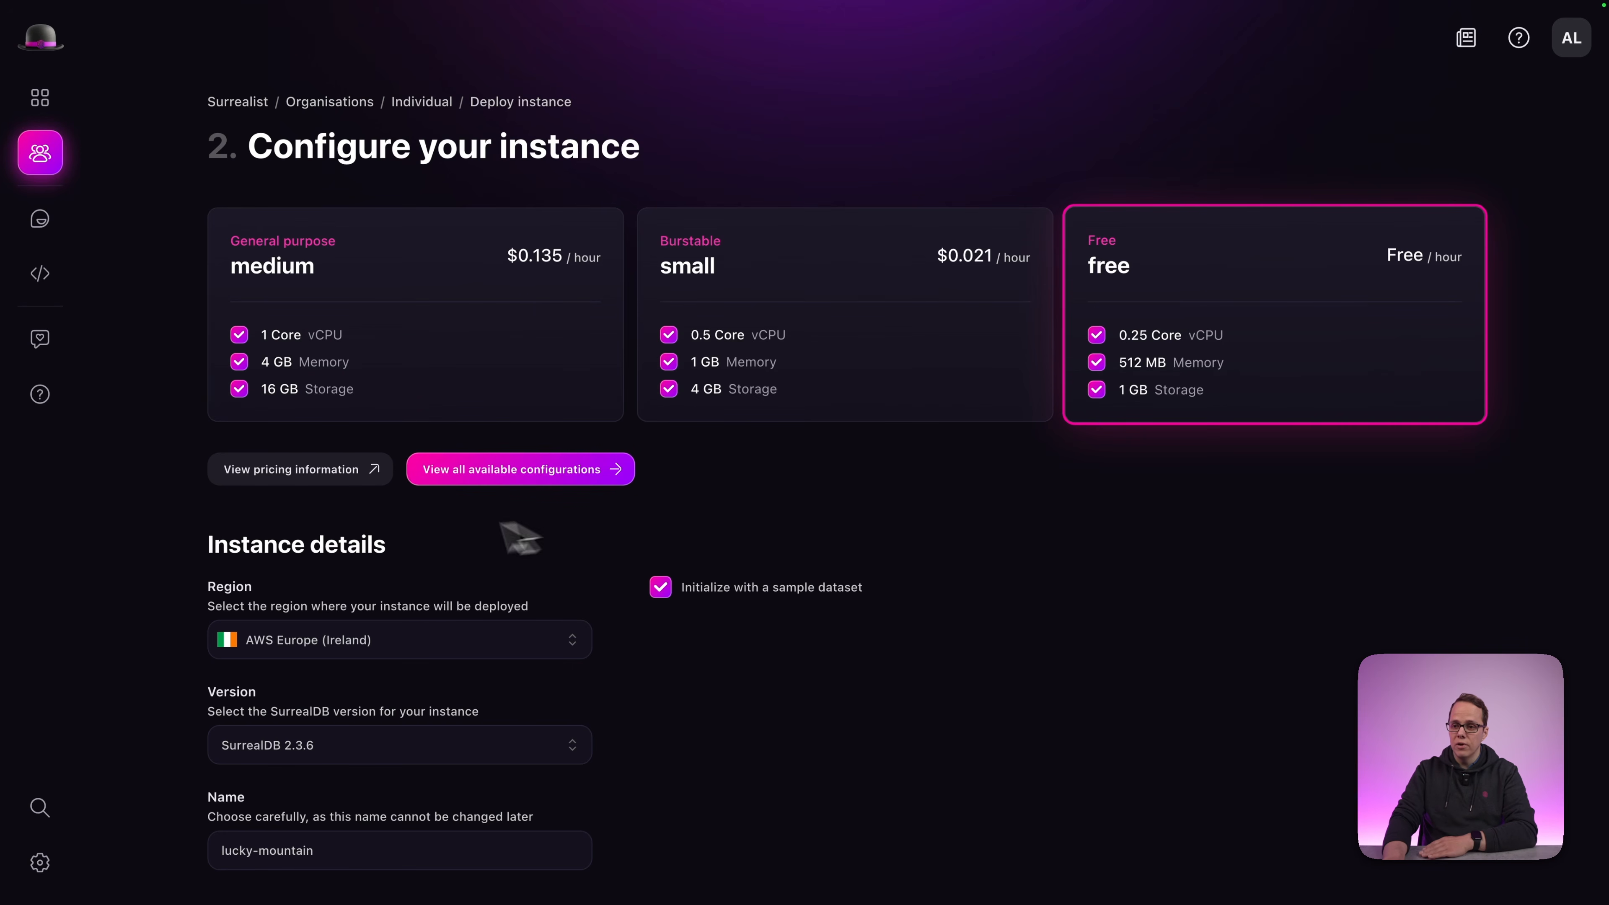
scroll(294, 525, "down", 4)
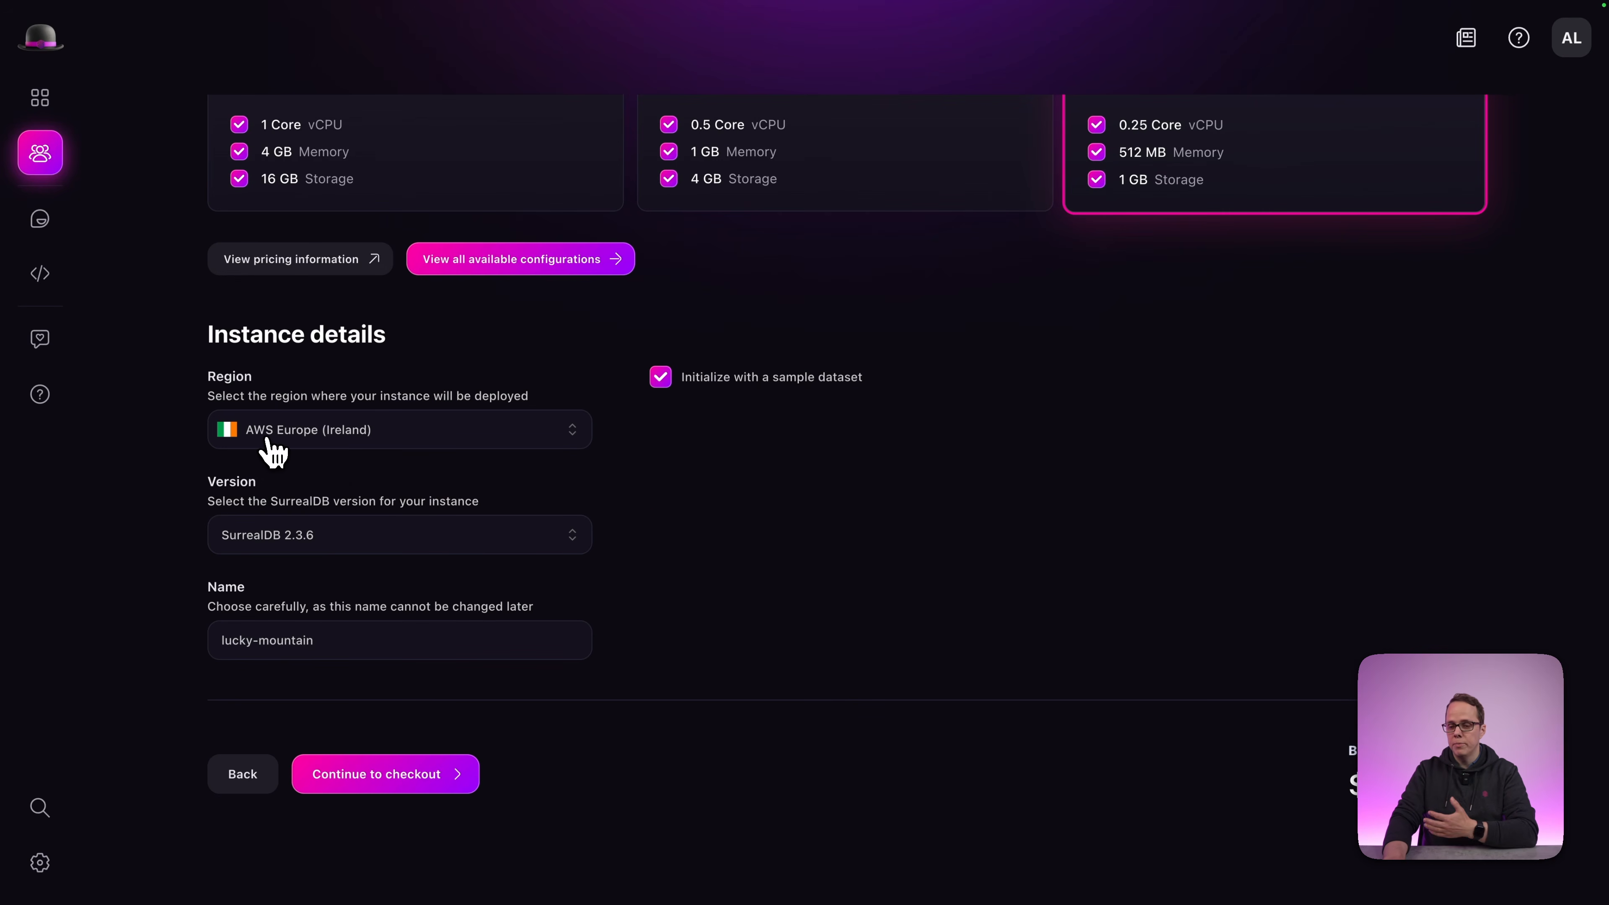
left_click(309, 437)
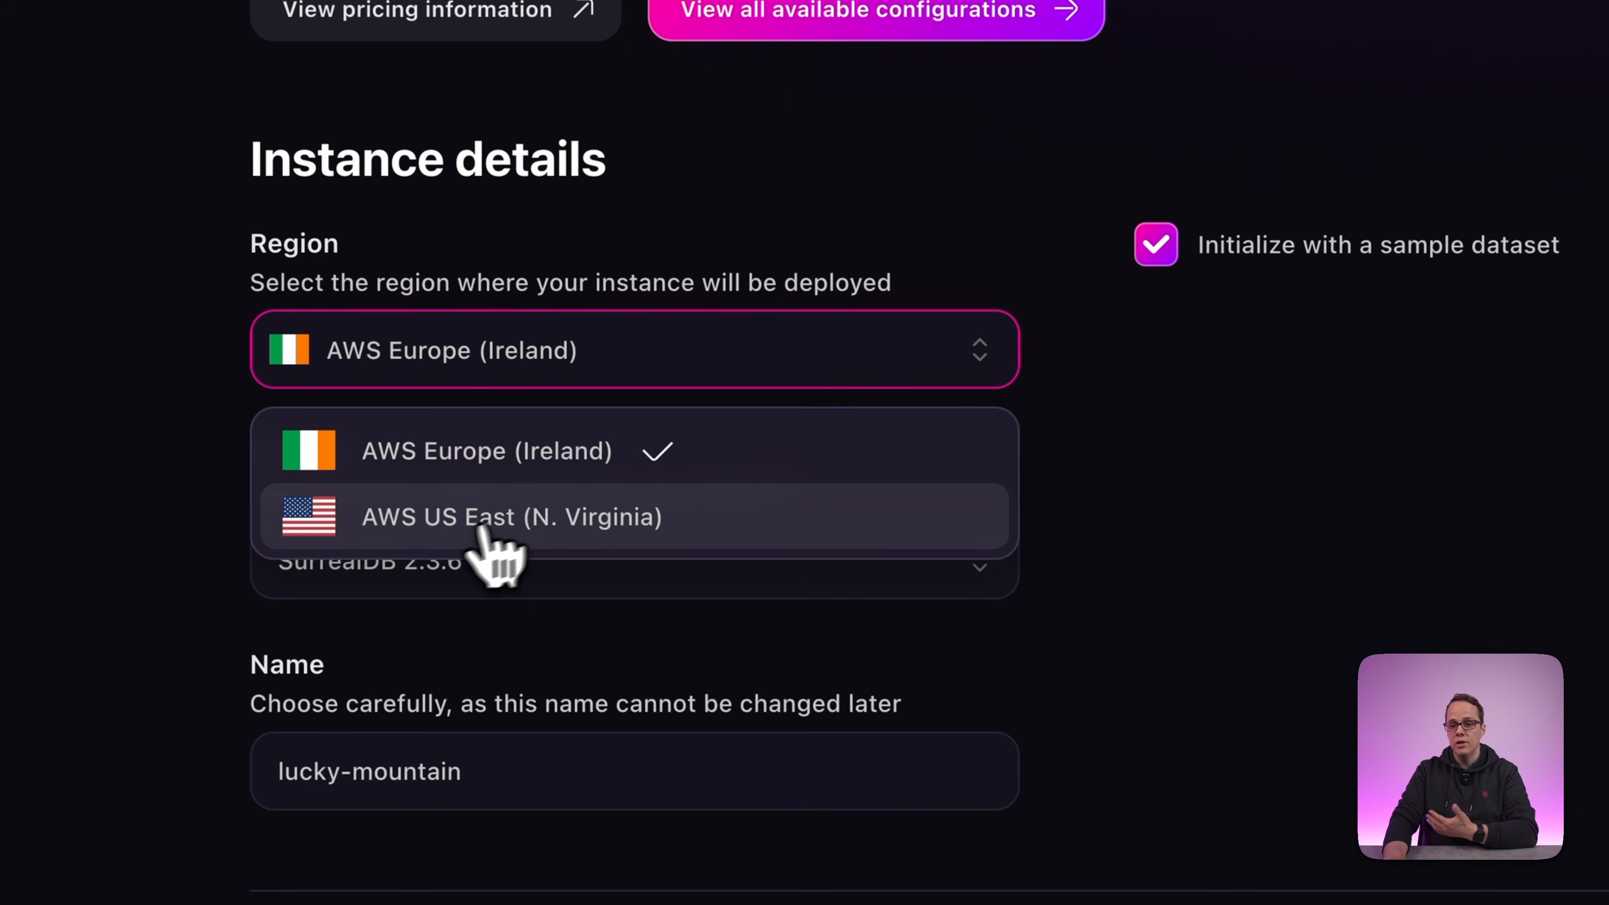
left_click(941, 533)
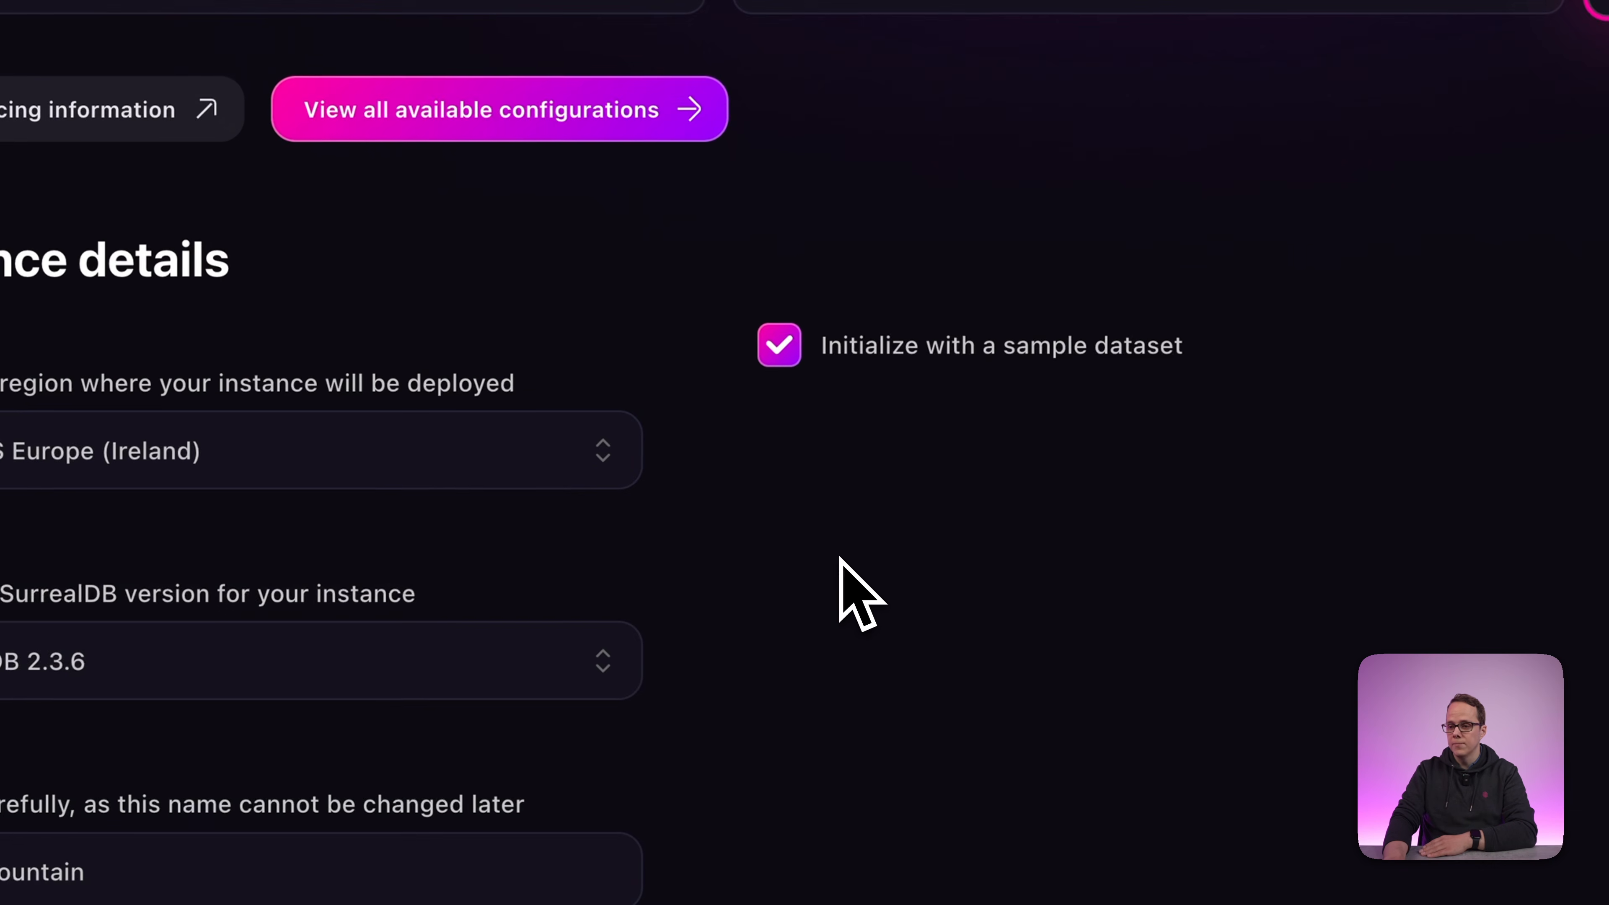
Keep the sample dataset enabled and SurrealDB version 2.3.6, then select the default instance name.
left_click(786, 355)
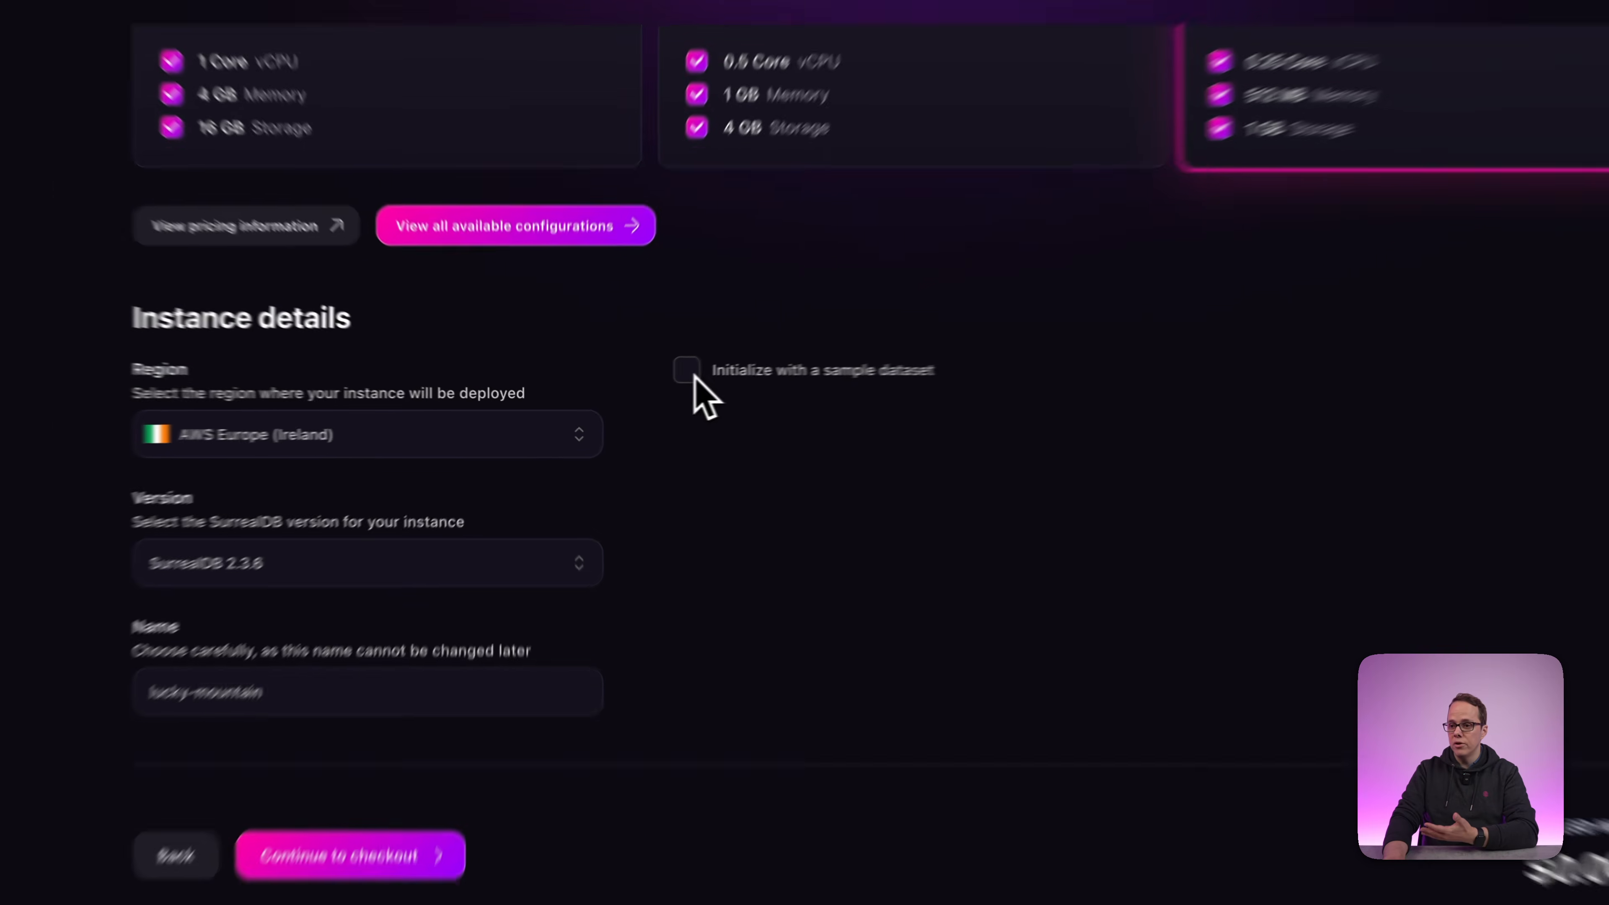
left_click(665, 381)
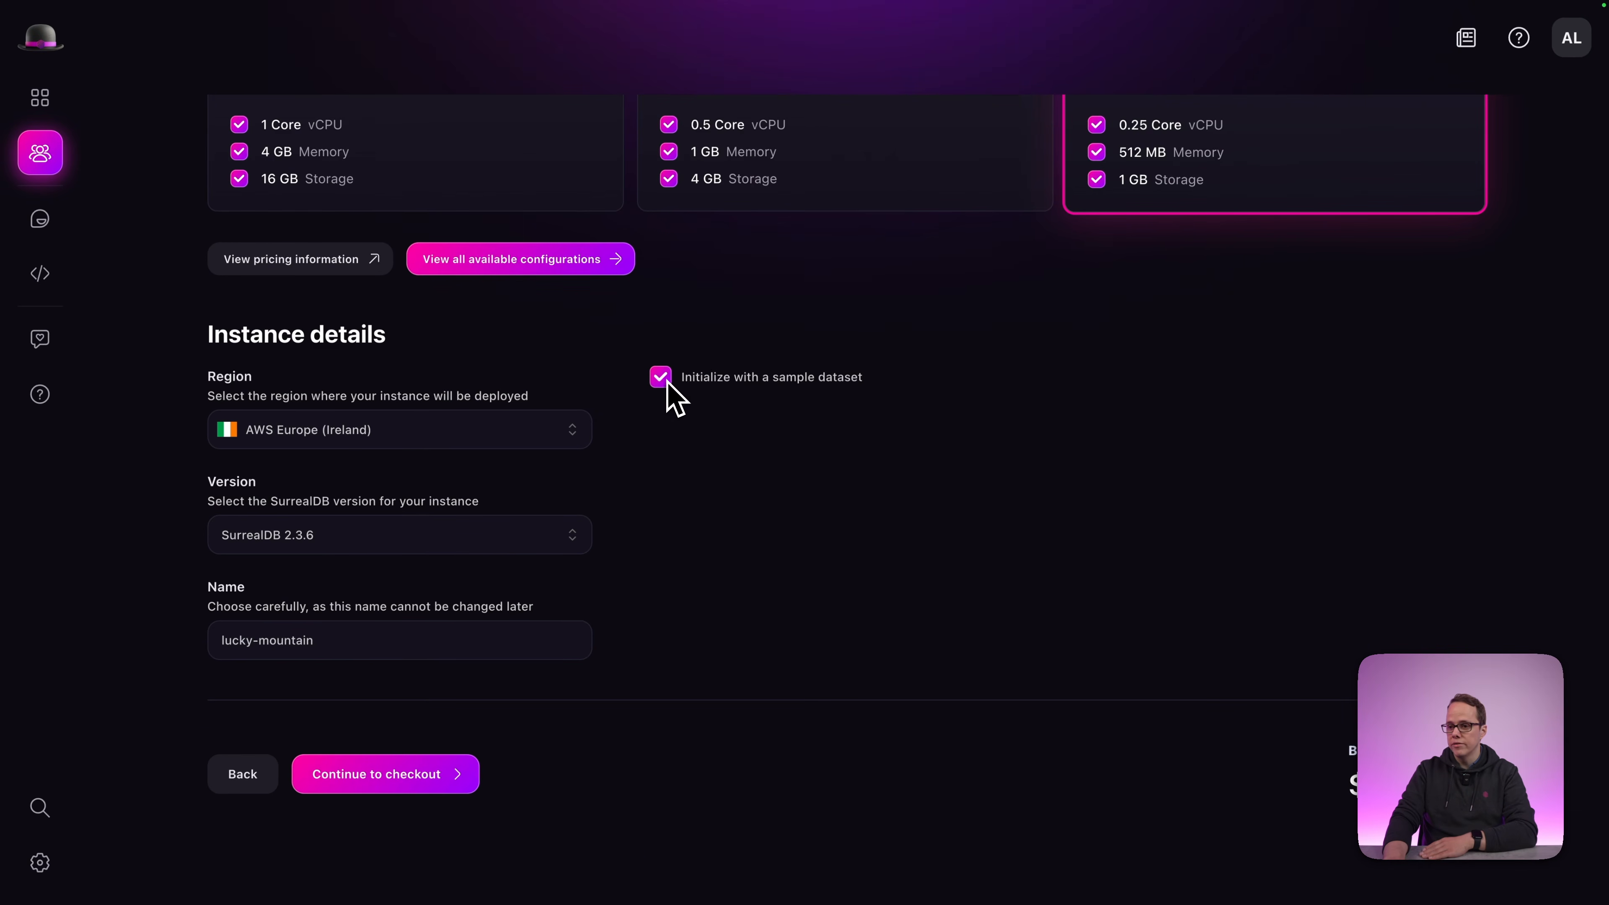
left_click(288, 545)
left_click(290, 548)
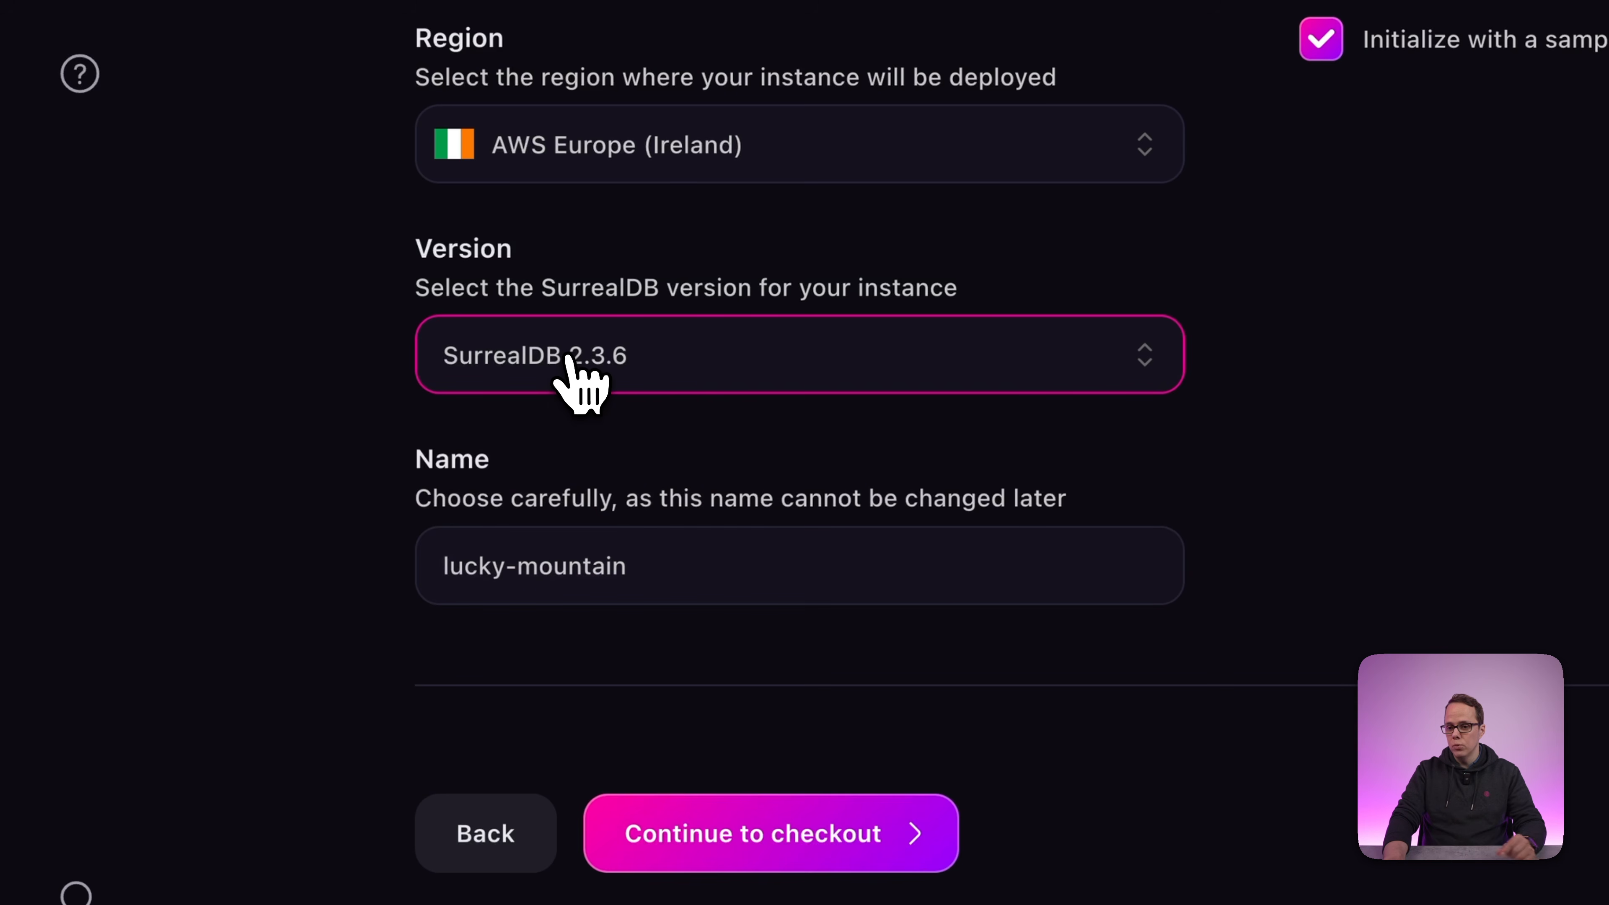
left_click(651, 555)
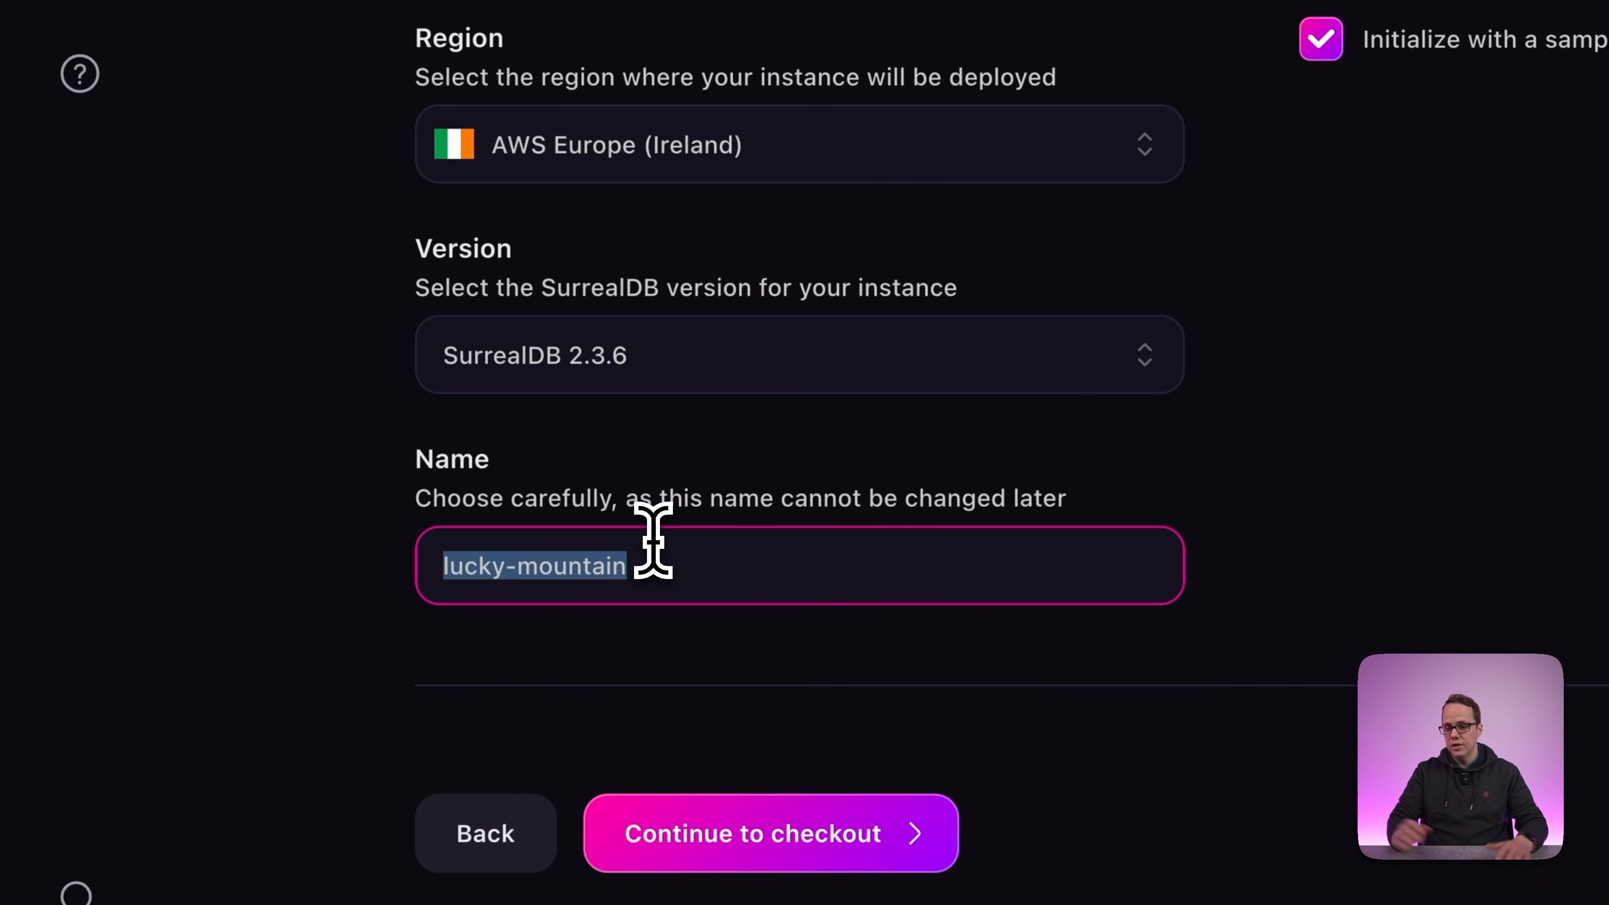
Replace the default instance name lucky-mountain with 'Rene Magritte'.
key("BackSpace")
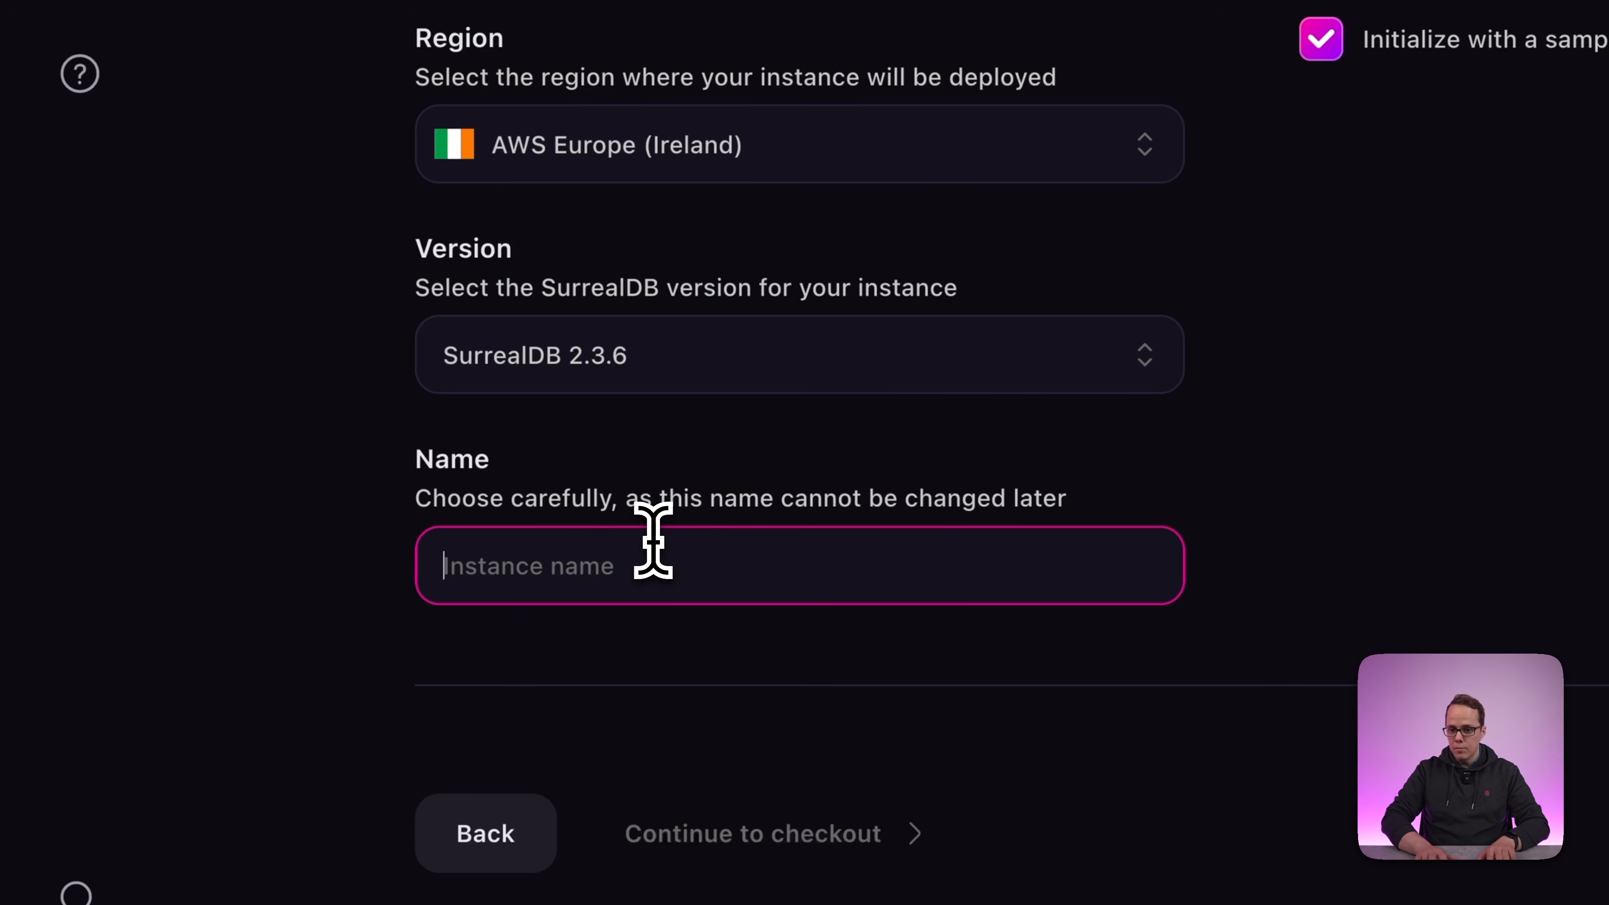
type("Rene M")
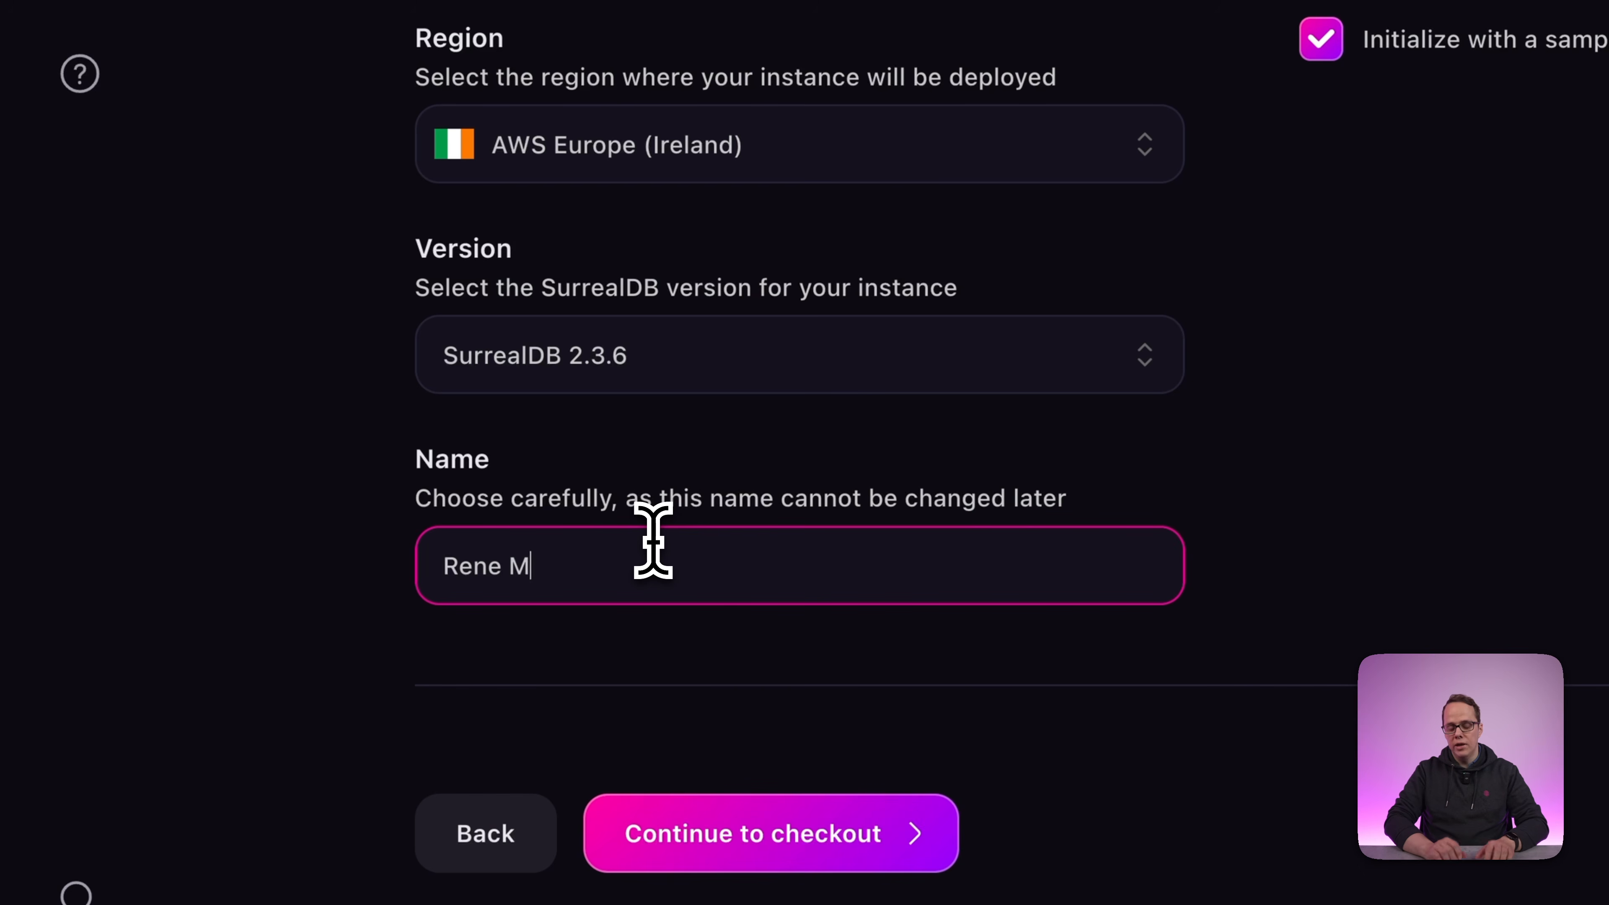
type("agritte")
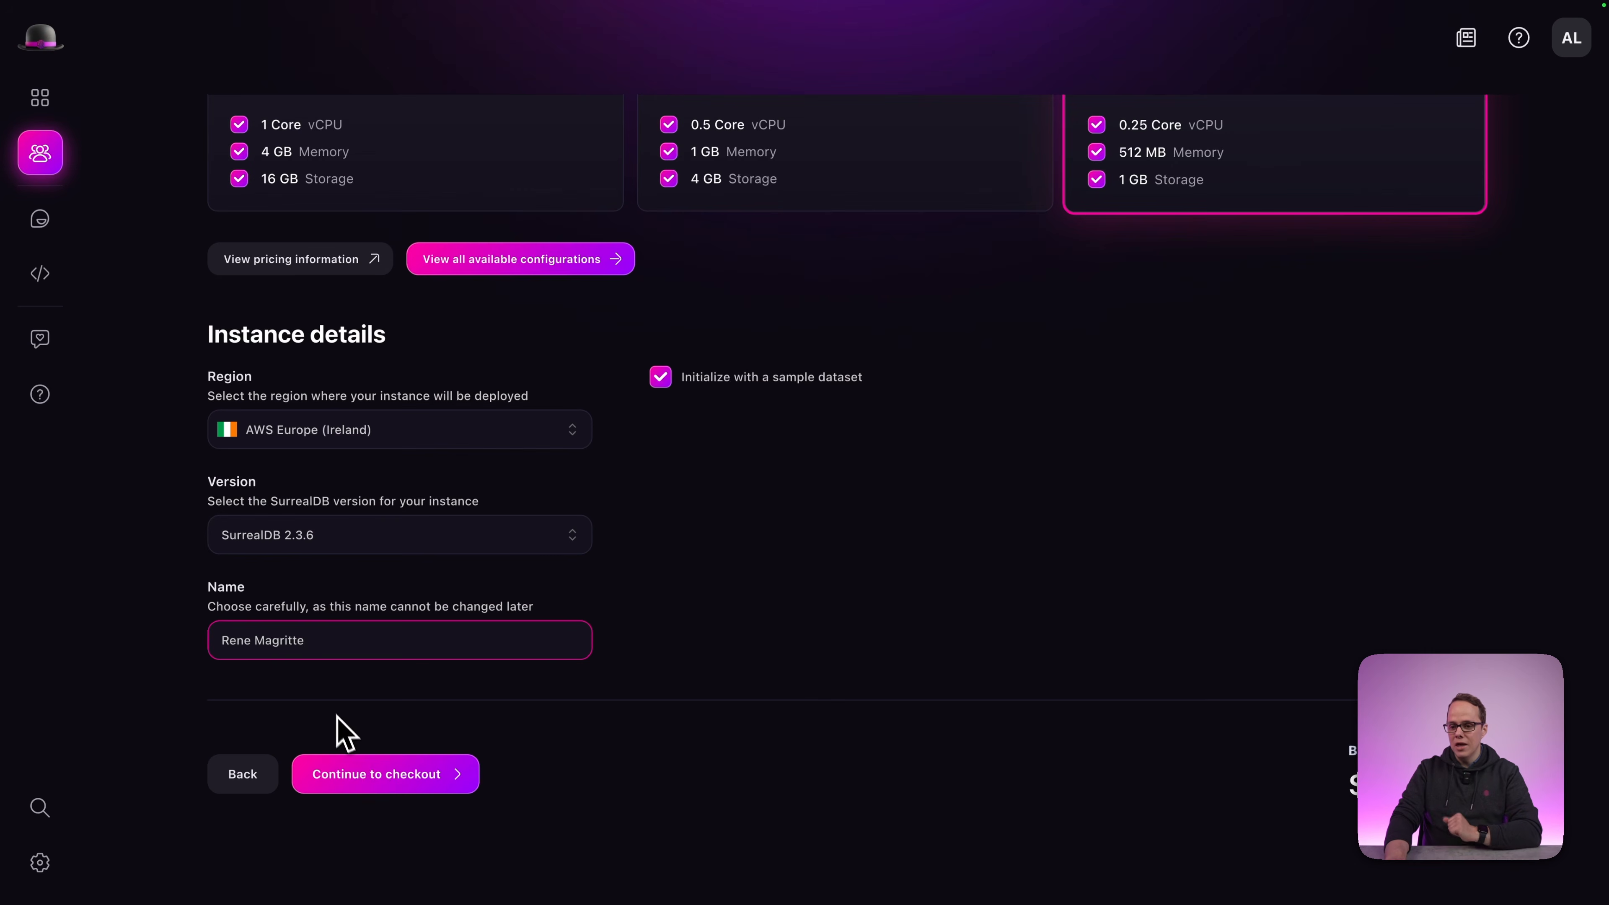
Review the checkout summary and deploy the free Rene Magritte instance.
left_click(375, 780)
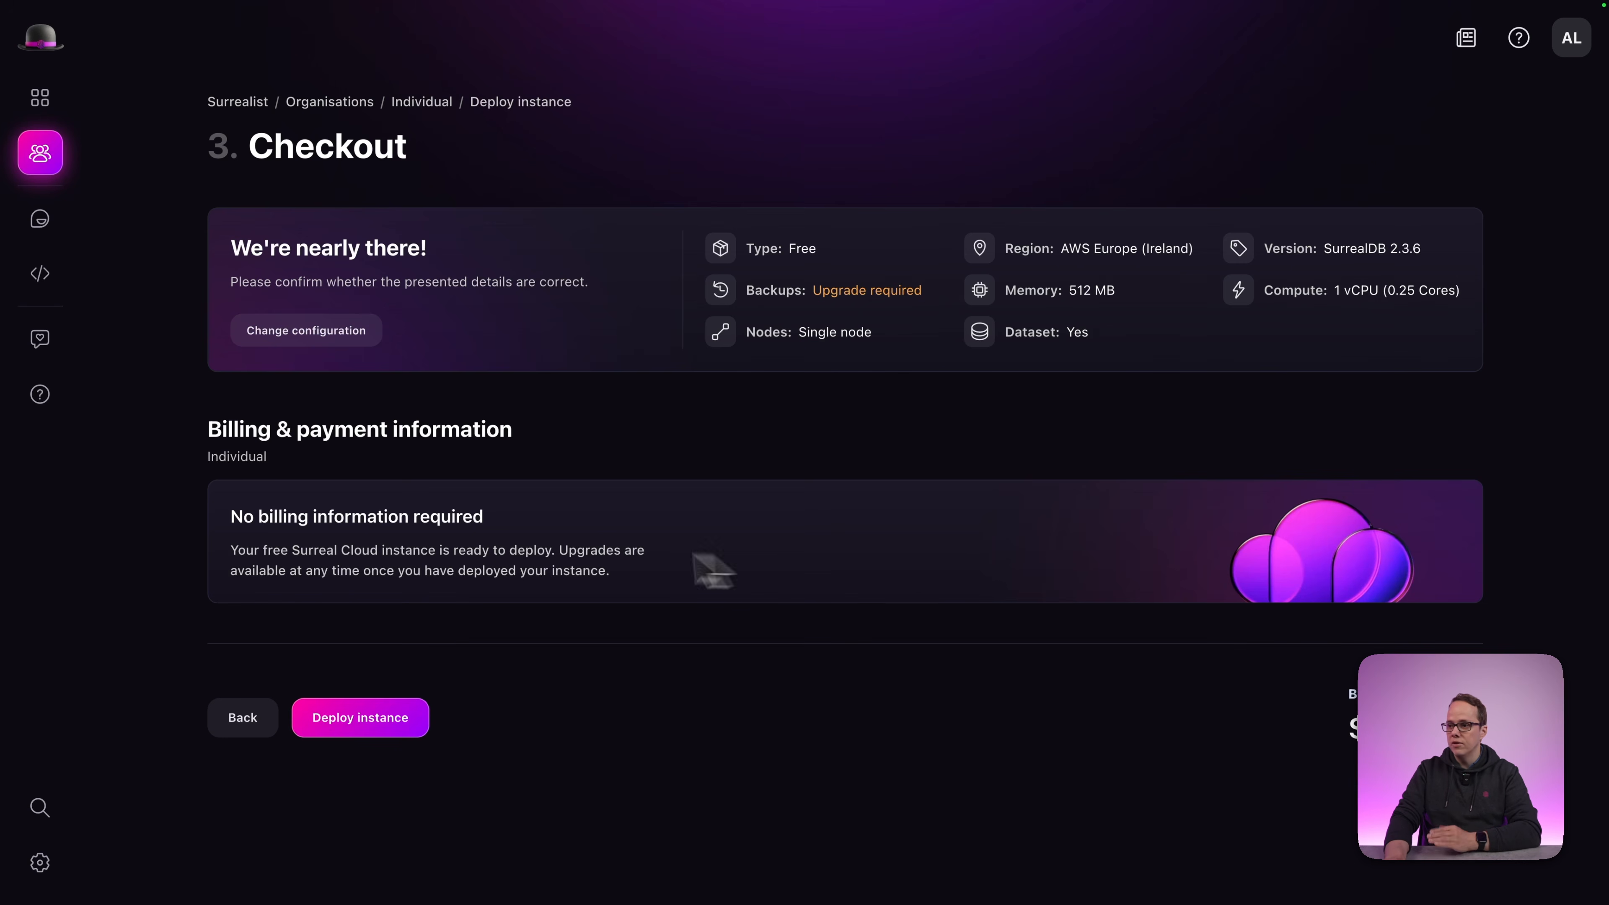
left_click(353, 728)
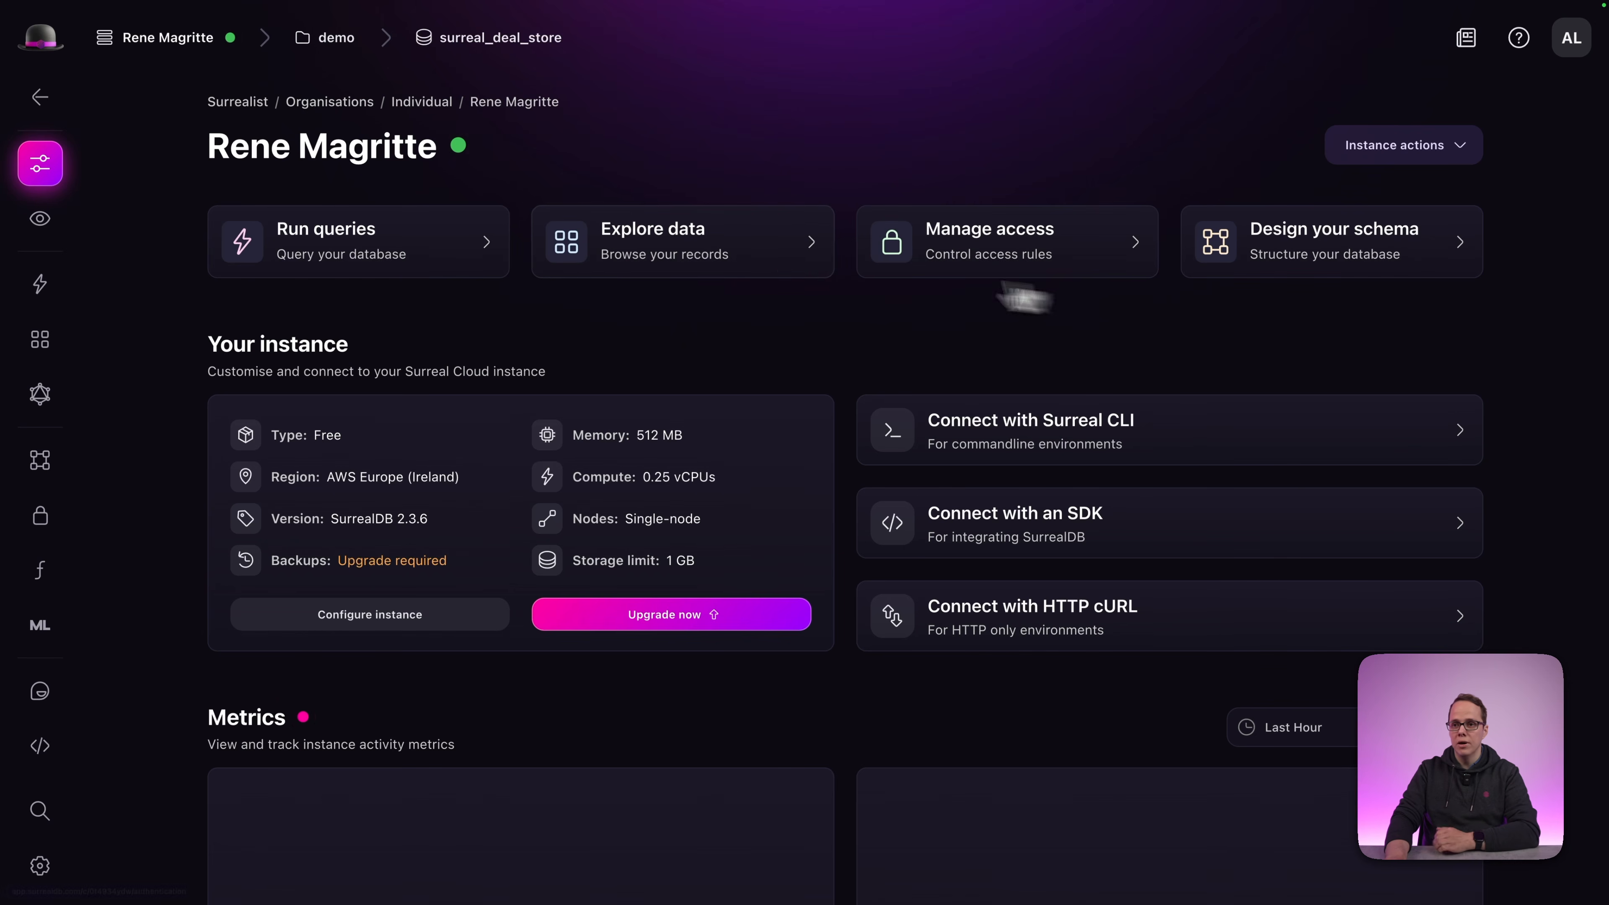
Check the demo namespace, keep surreal_deal_store as the database, and open the data explorer.
left_click(319, 39)
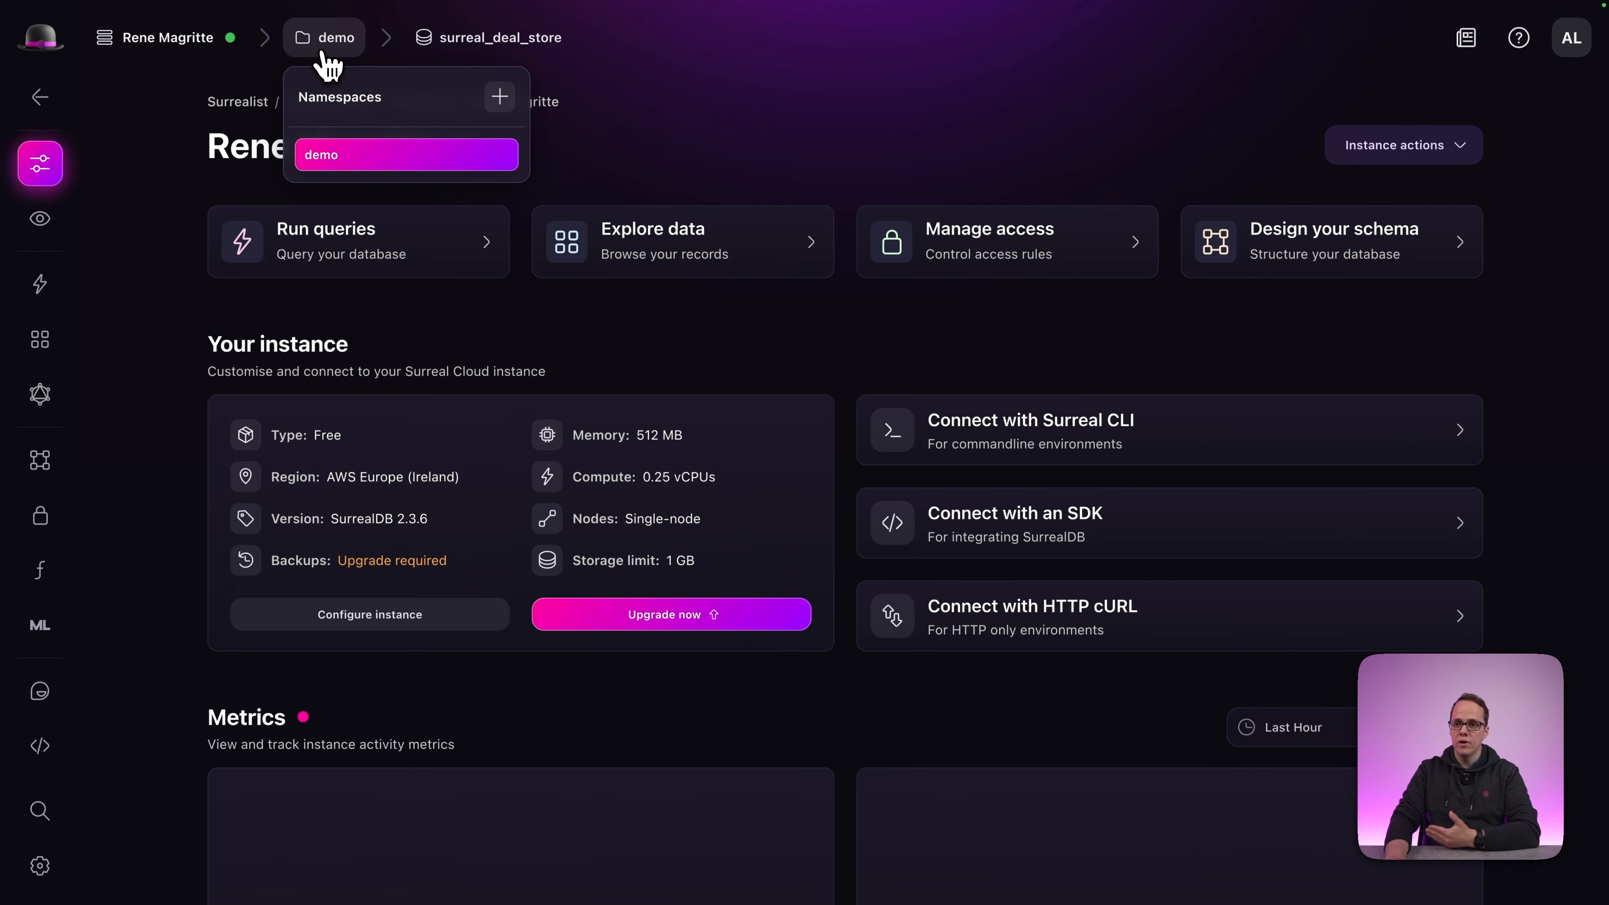
left_click(451, 39)
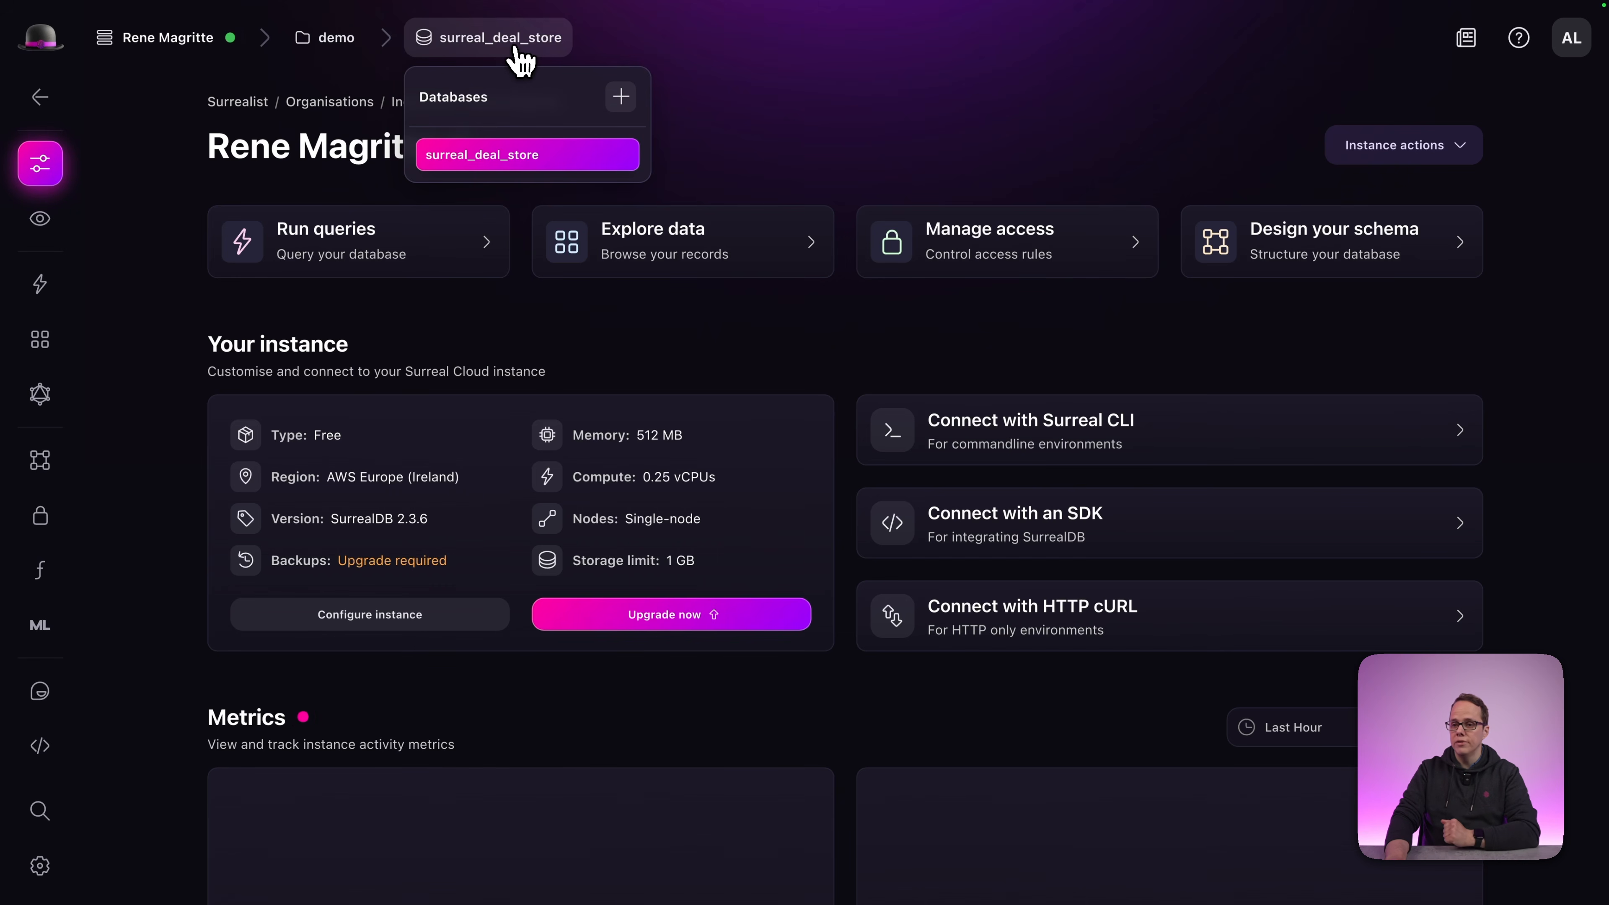
left_click(501, 157)
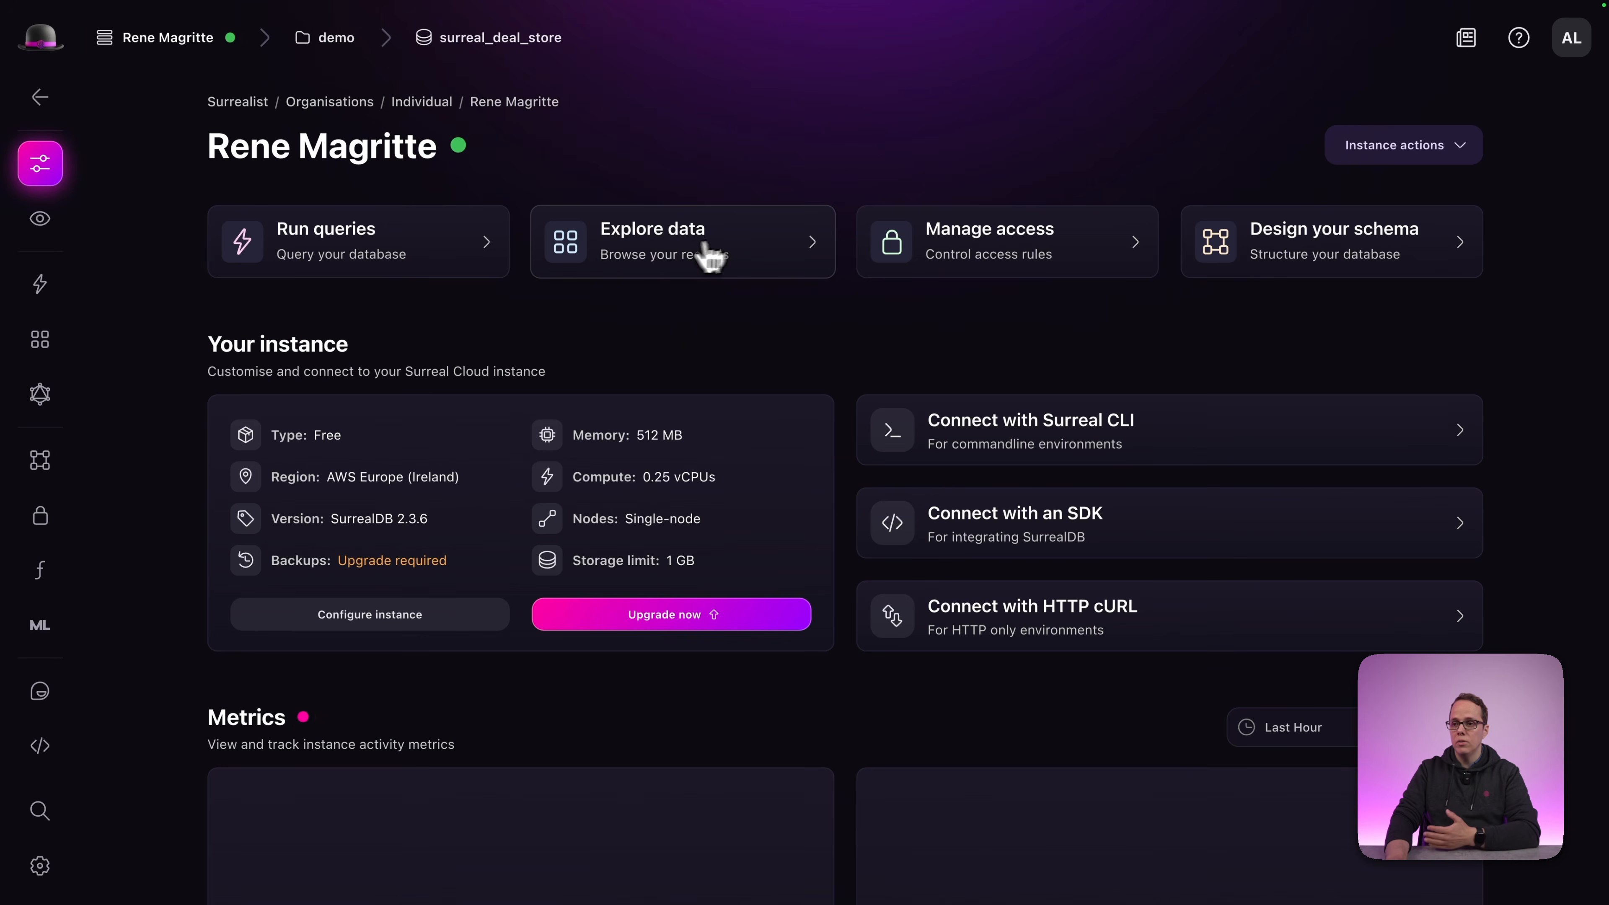
left_click(646, 262)
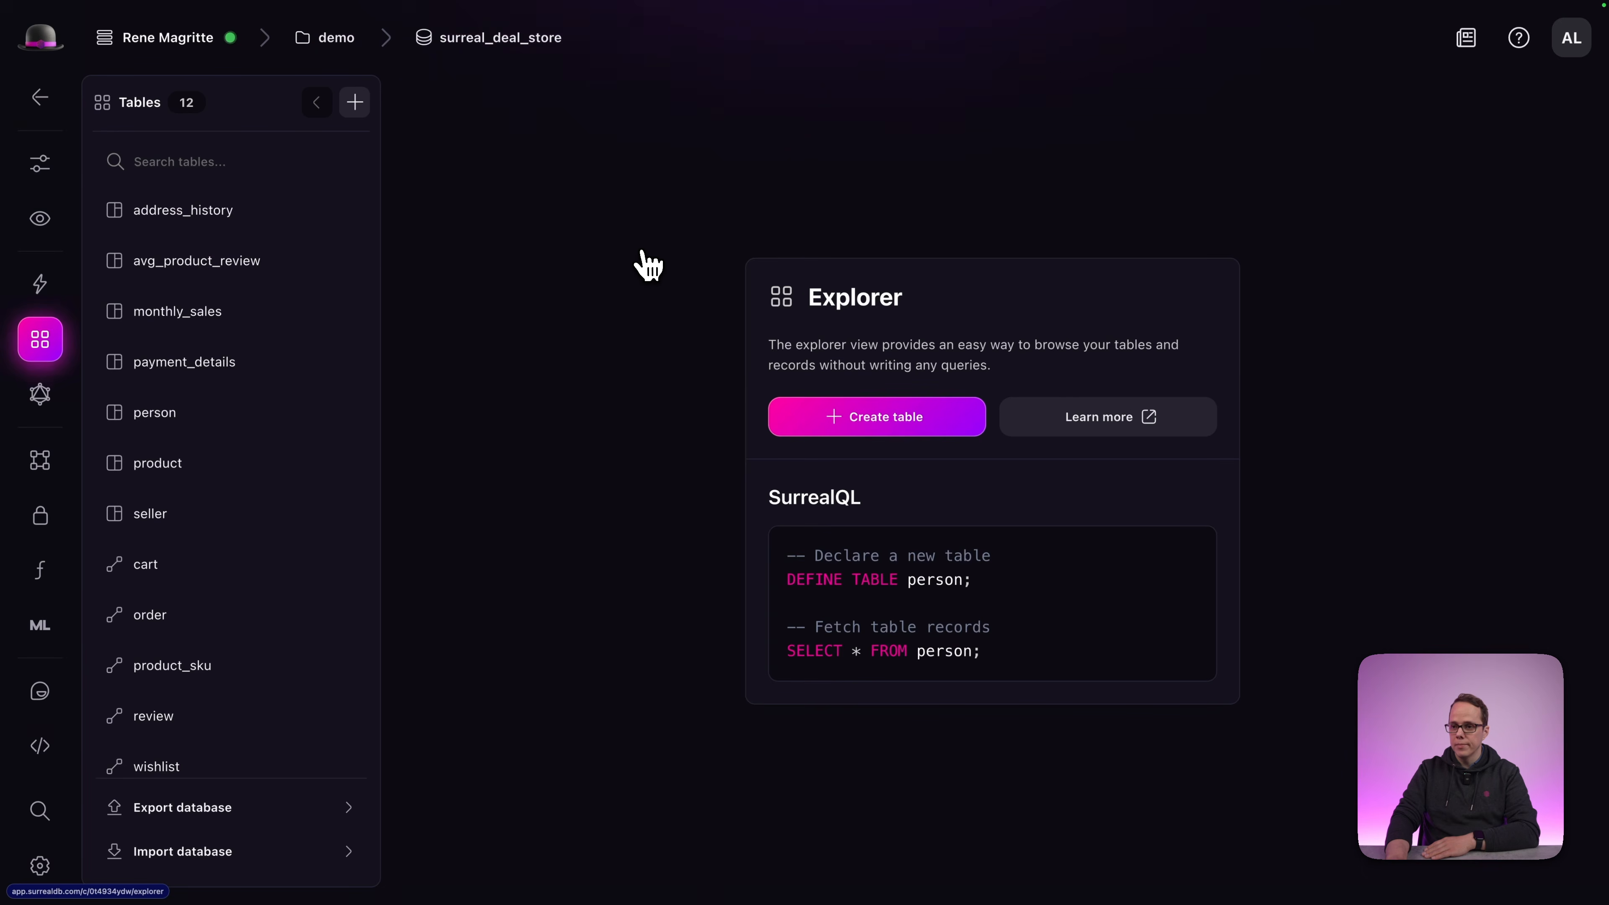
View the address_history, avg_product_review and monthly_sales records, then return to the Dashboard.
left_click(195, 225)
left_click(212, 260)
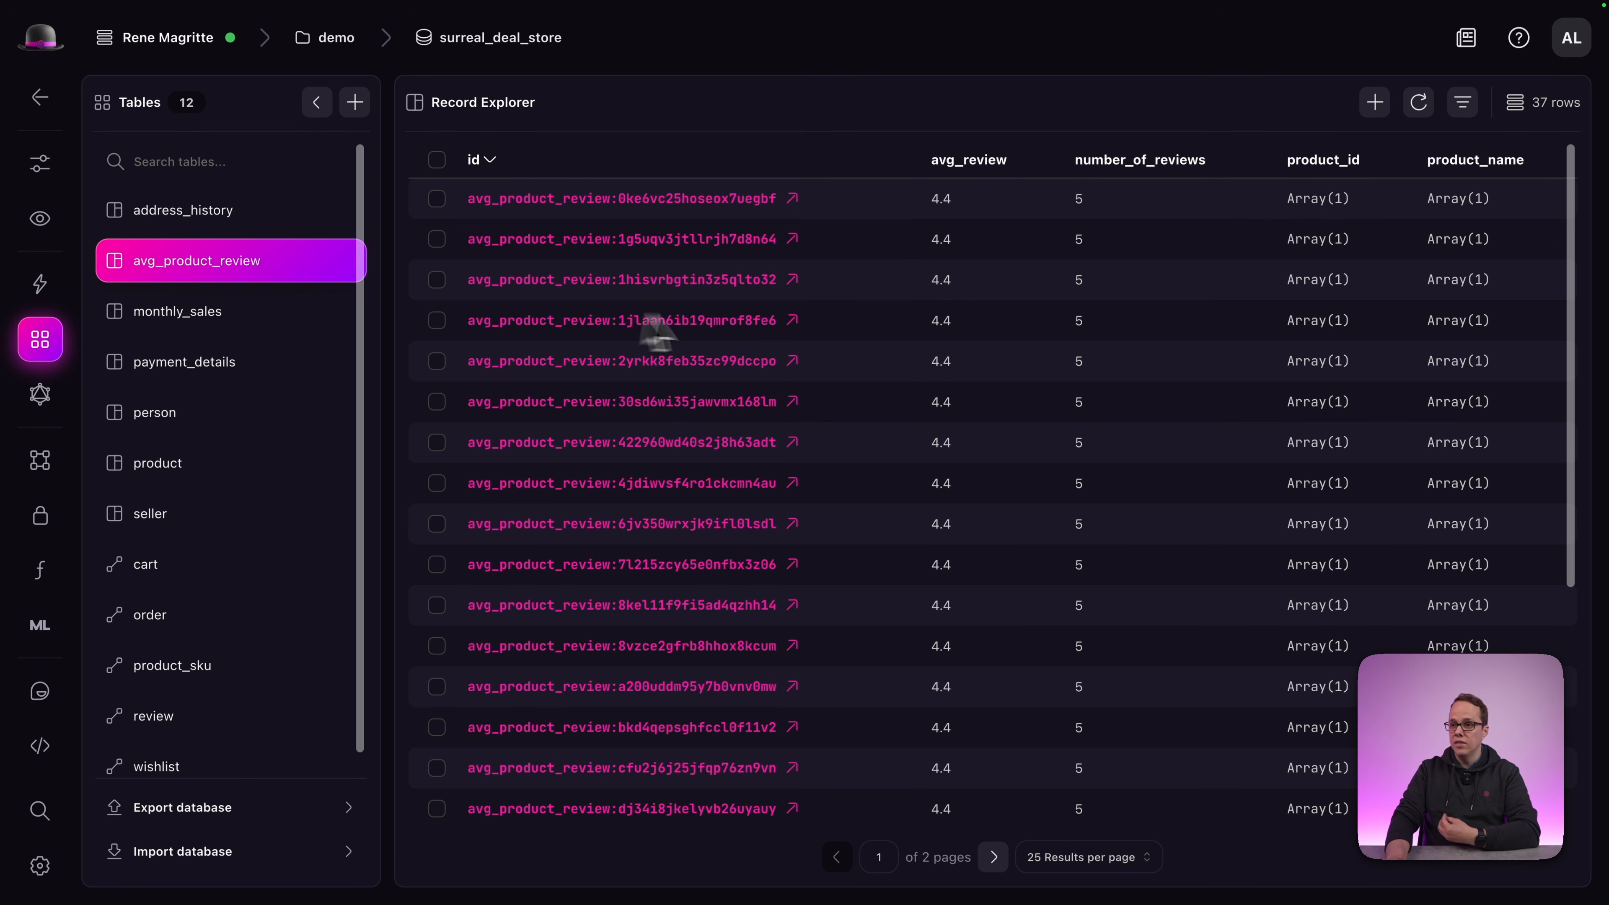
left_click(231, 320)
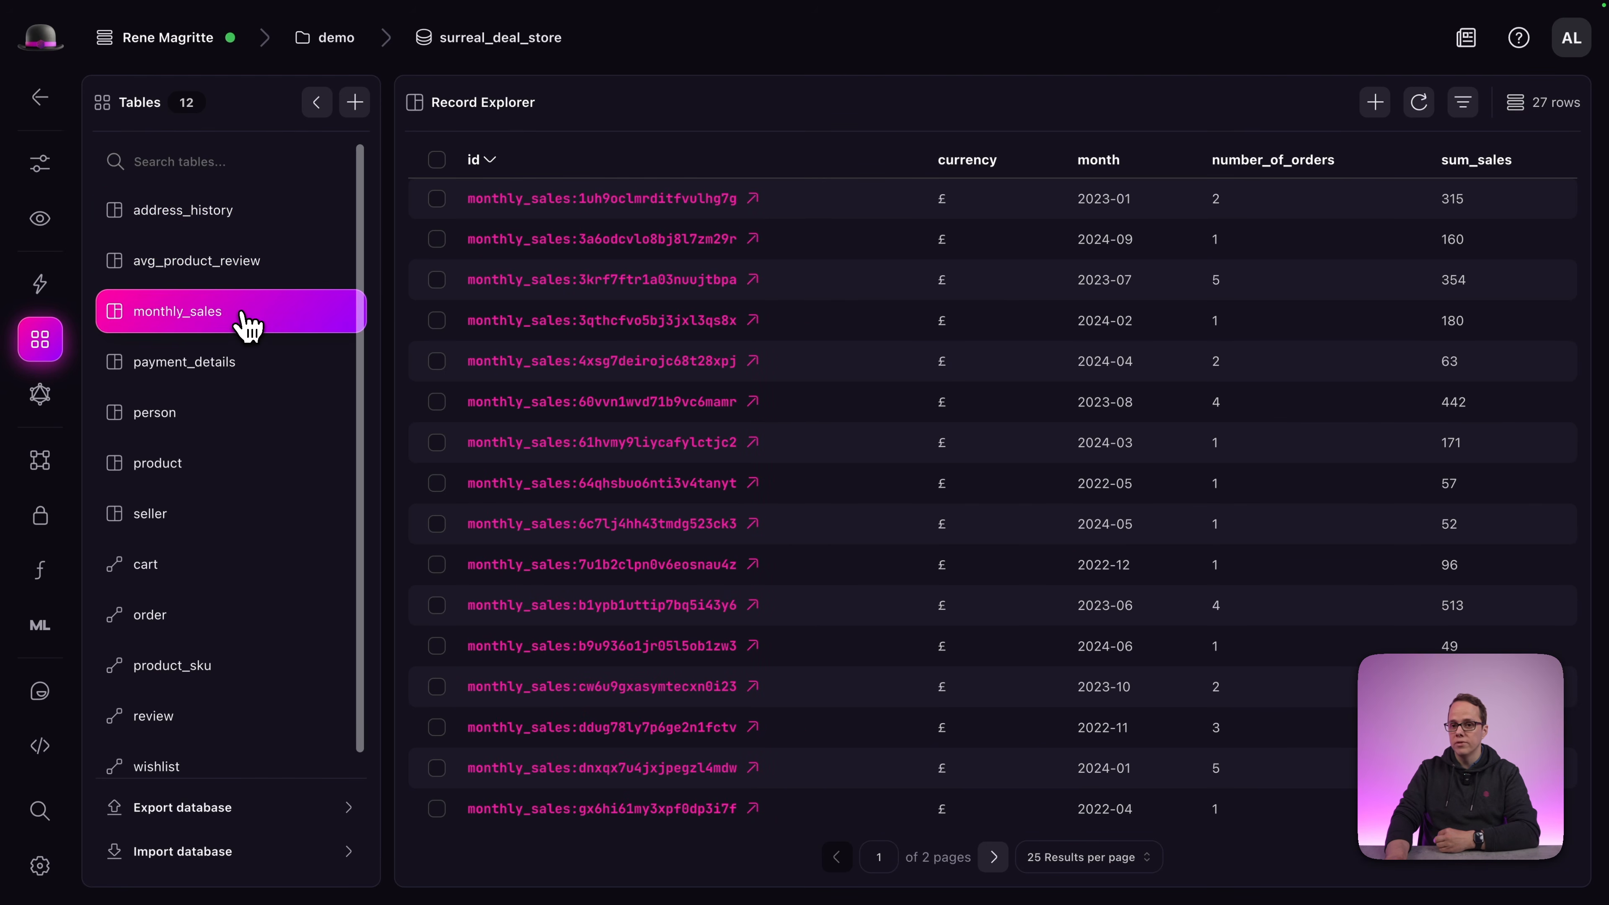
left_click(77, 178)
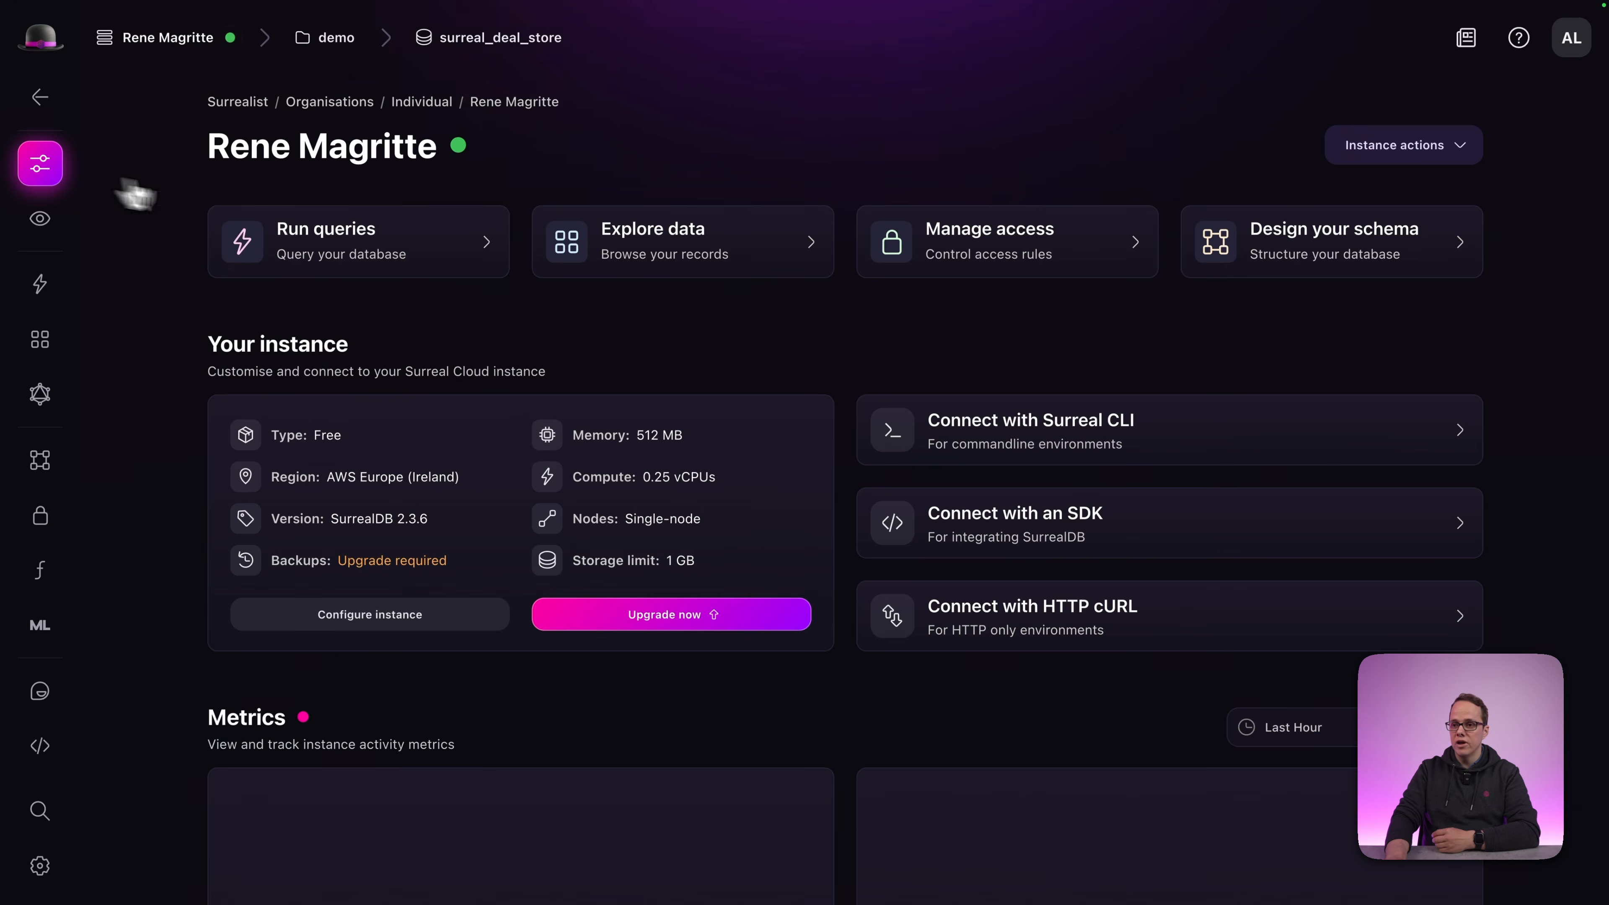
Open the Designer table graph, zoom and pan it, and inspect then close the monthly_sales table designer.
left_click(1369, 266)
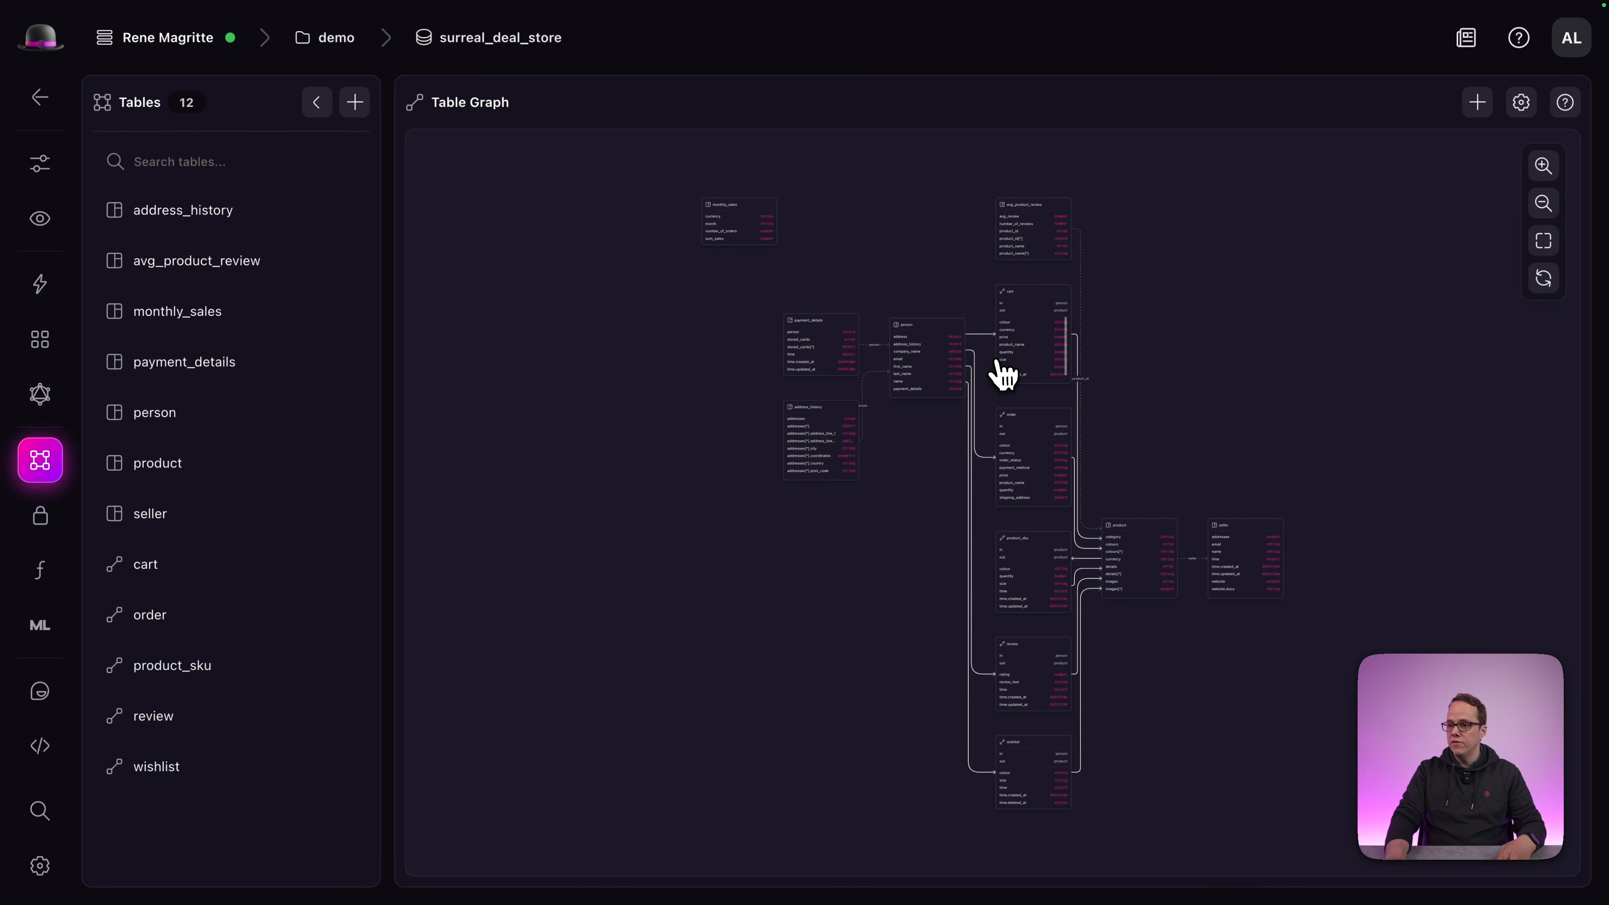
scroll(883, 294, "up", 3)
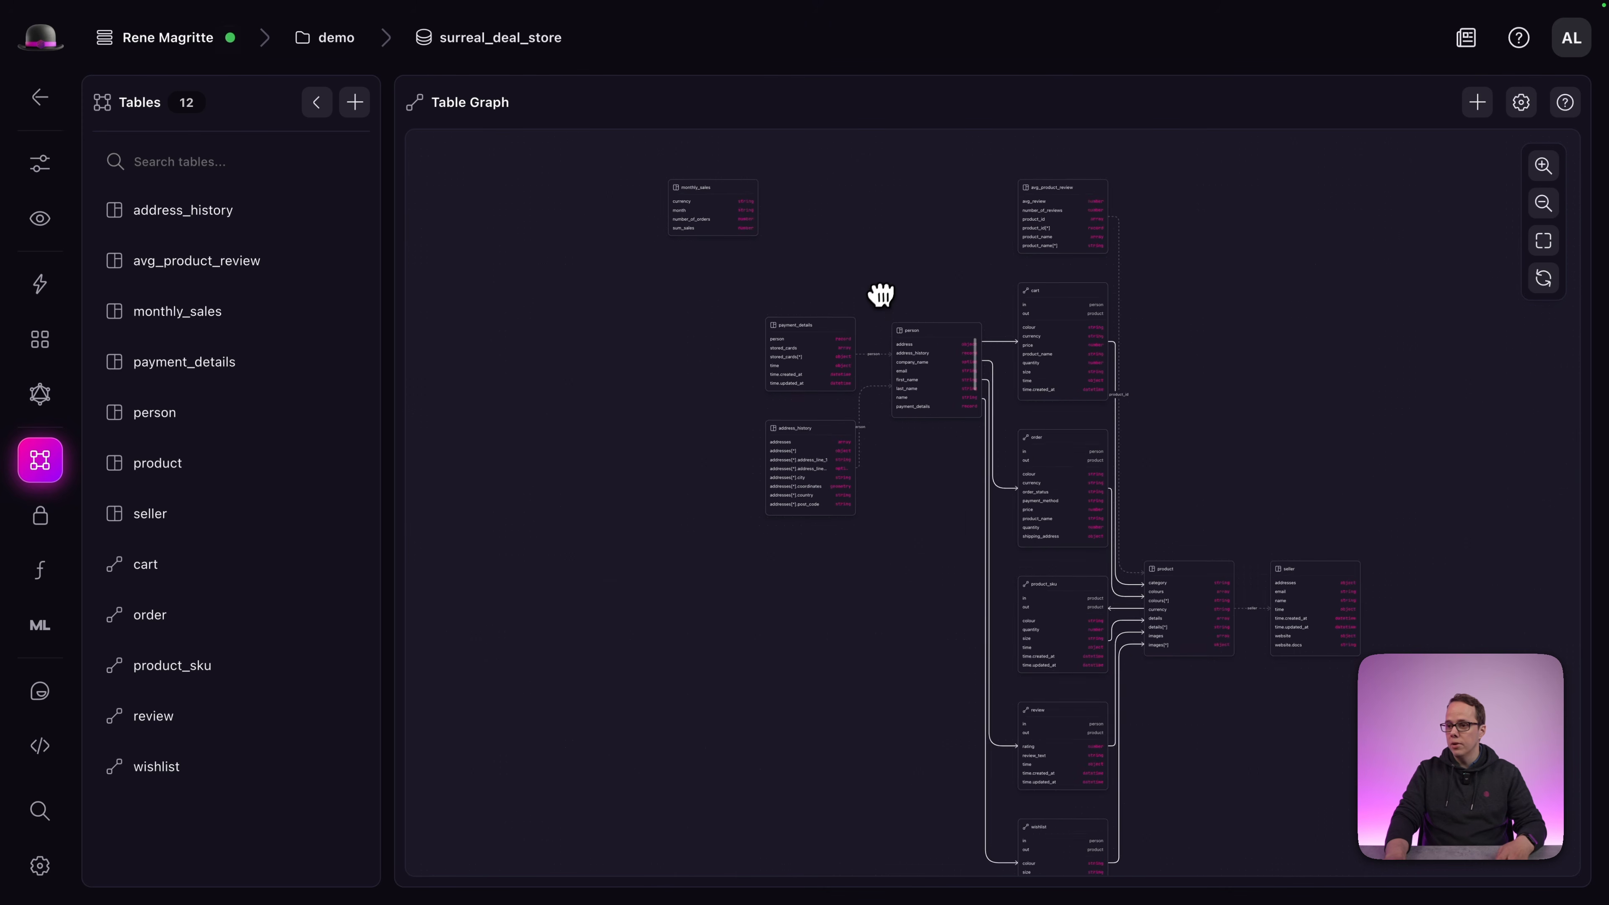
scroll(902, 343, "up", 5)
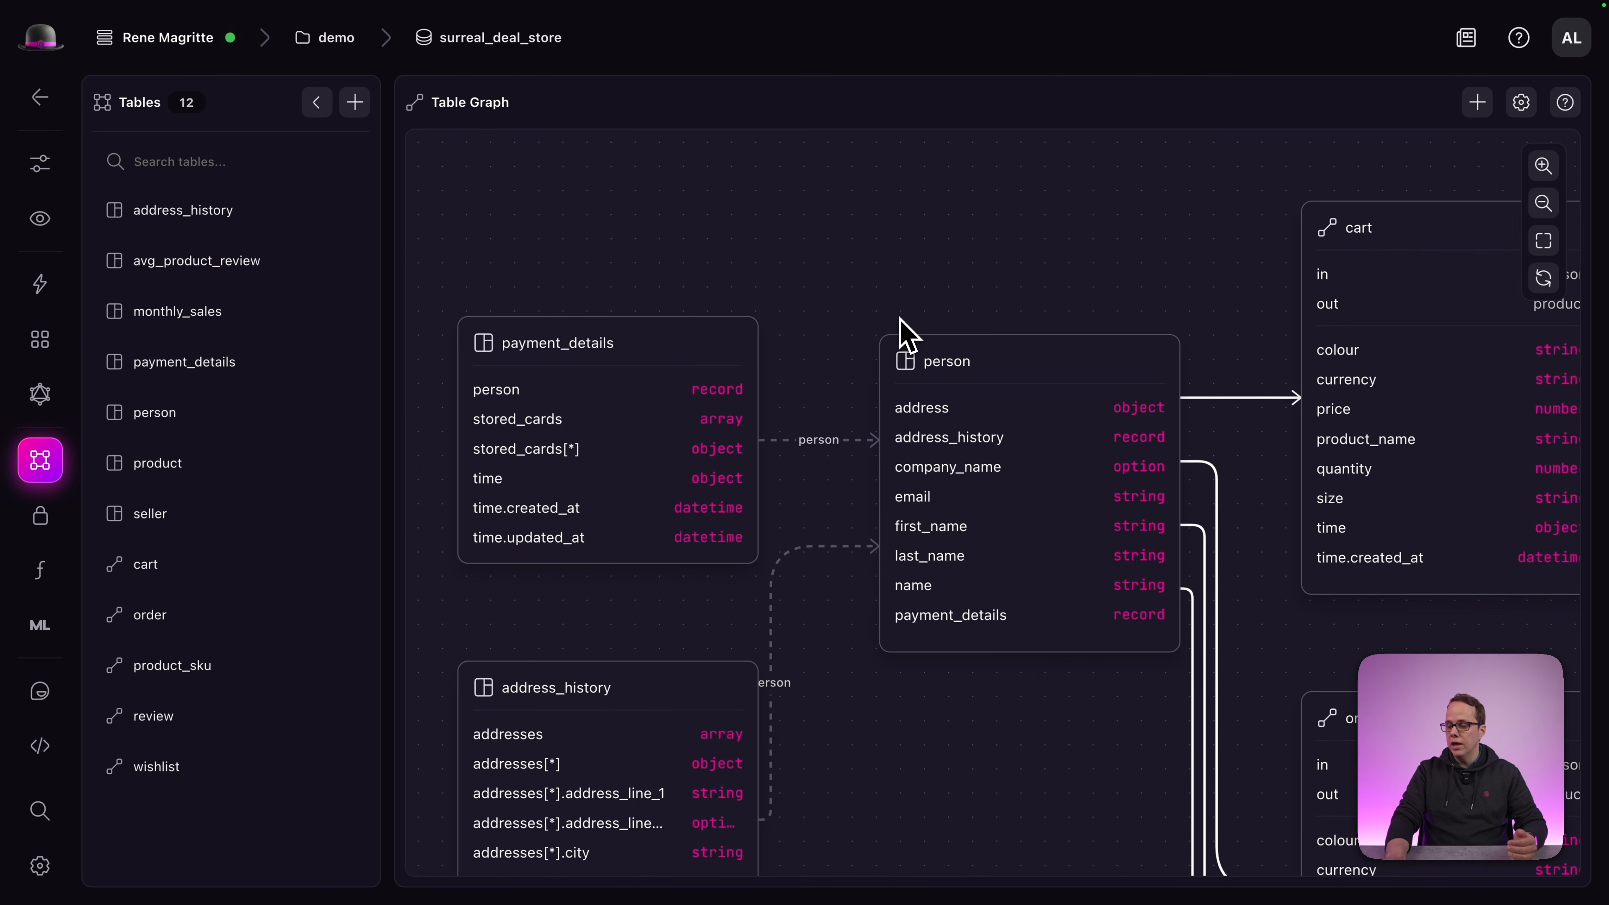
scroll(903, 330, "right", 8)
scroll(903, 329, "down", 5)
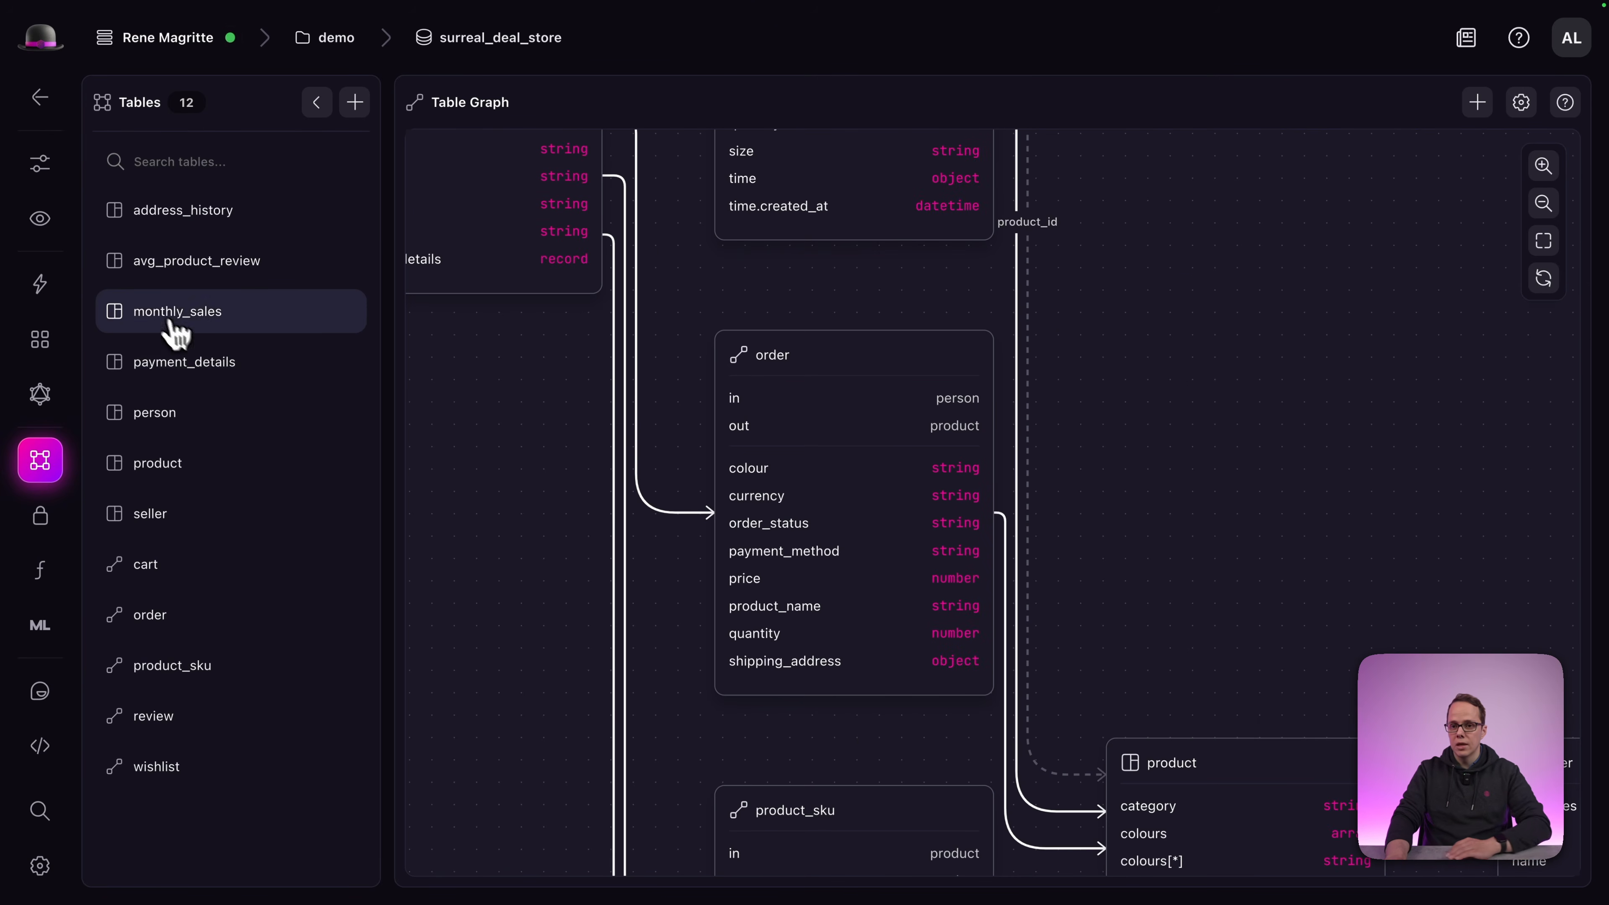
left_click(184, 311)
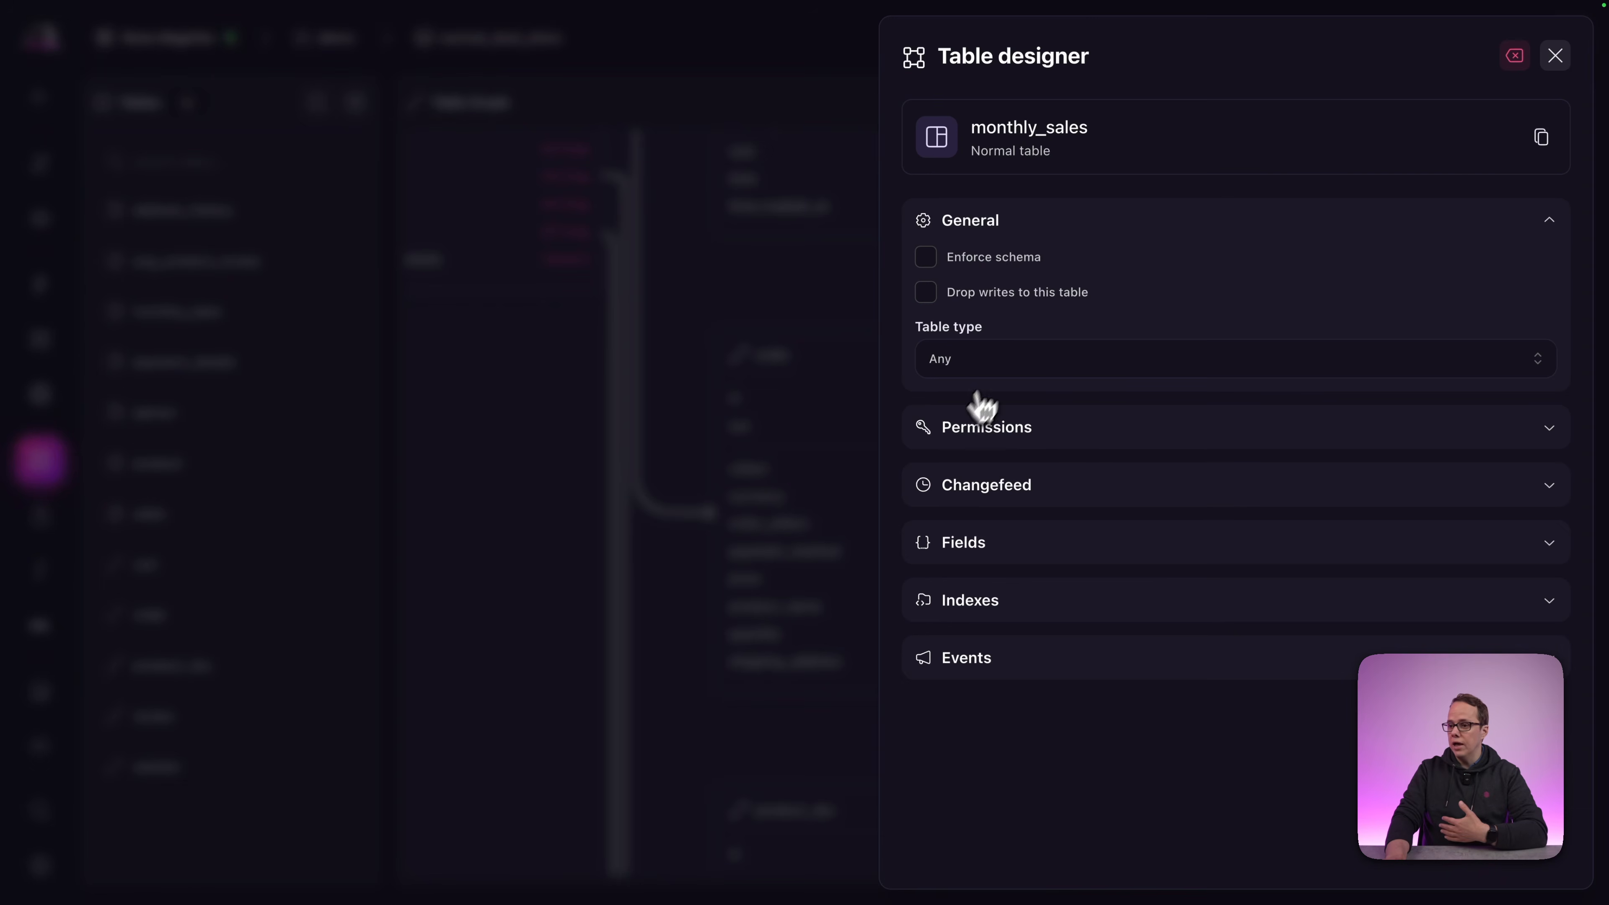
left_click(1555, 55)
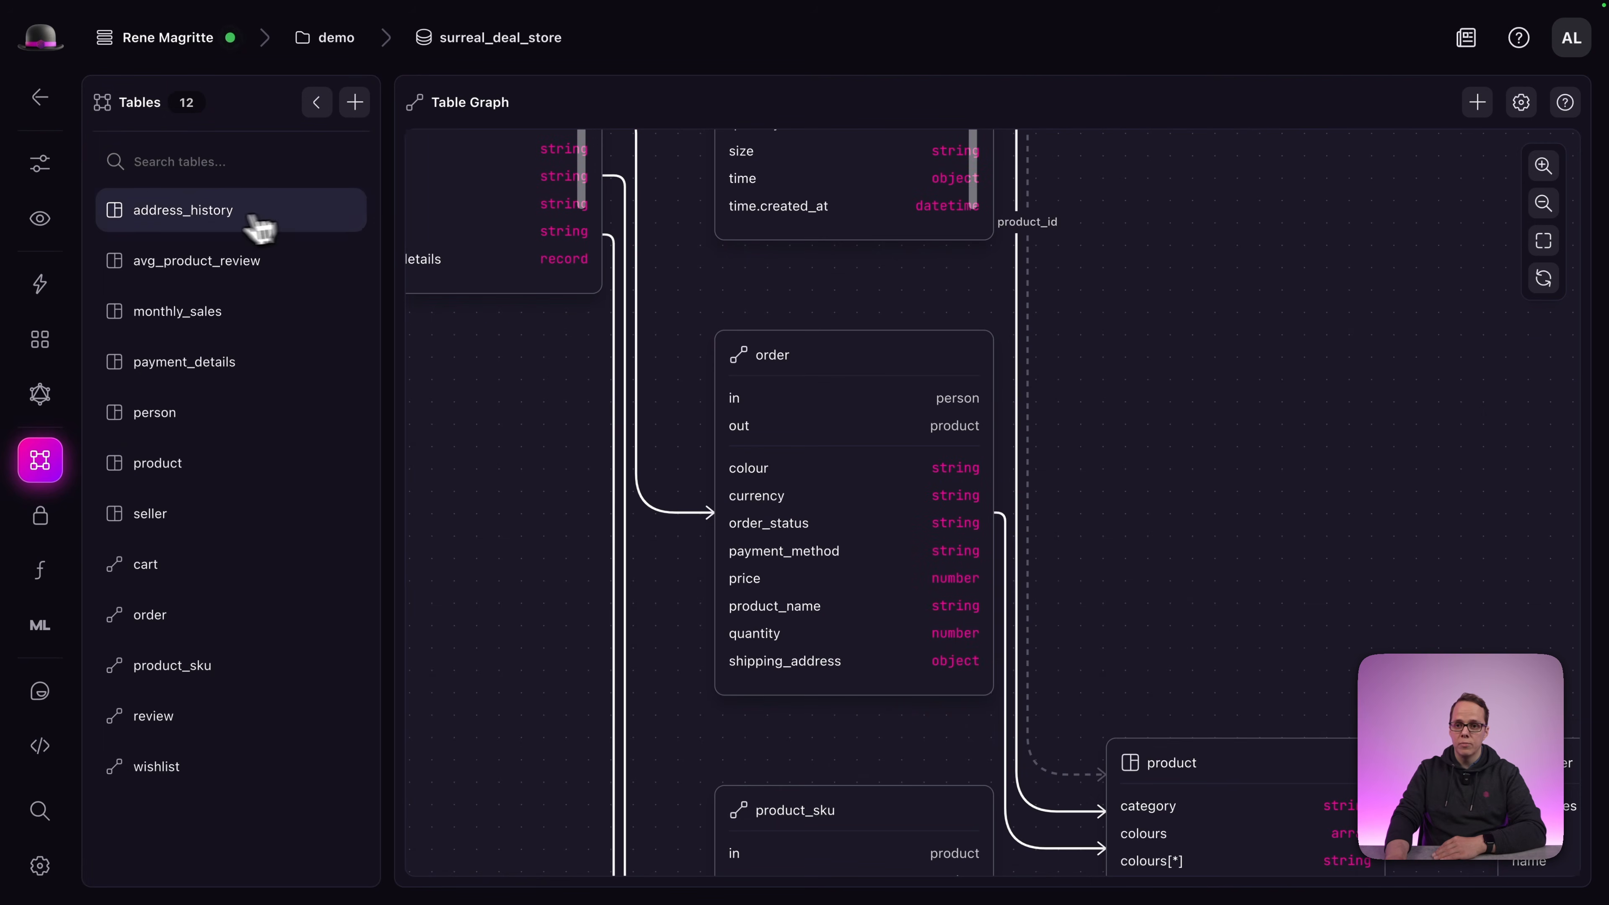
mouse_move(79, 218)
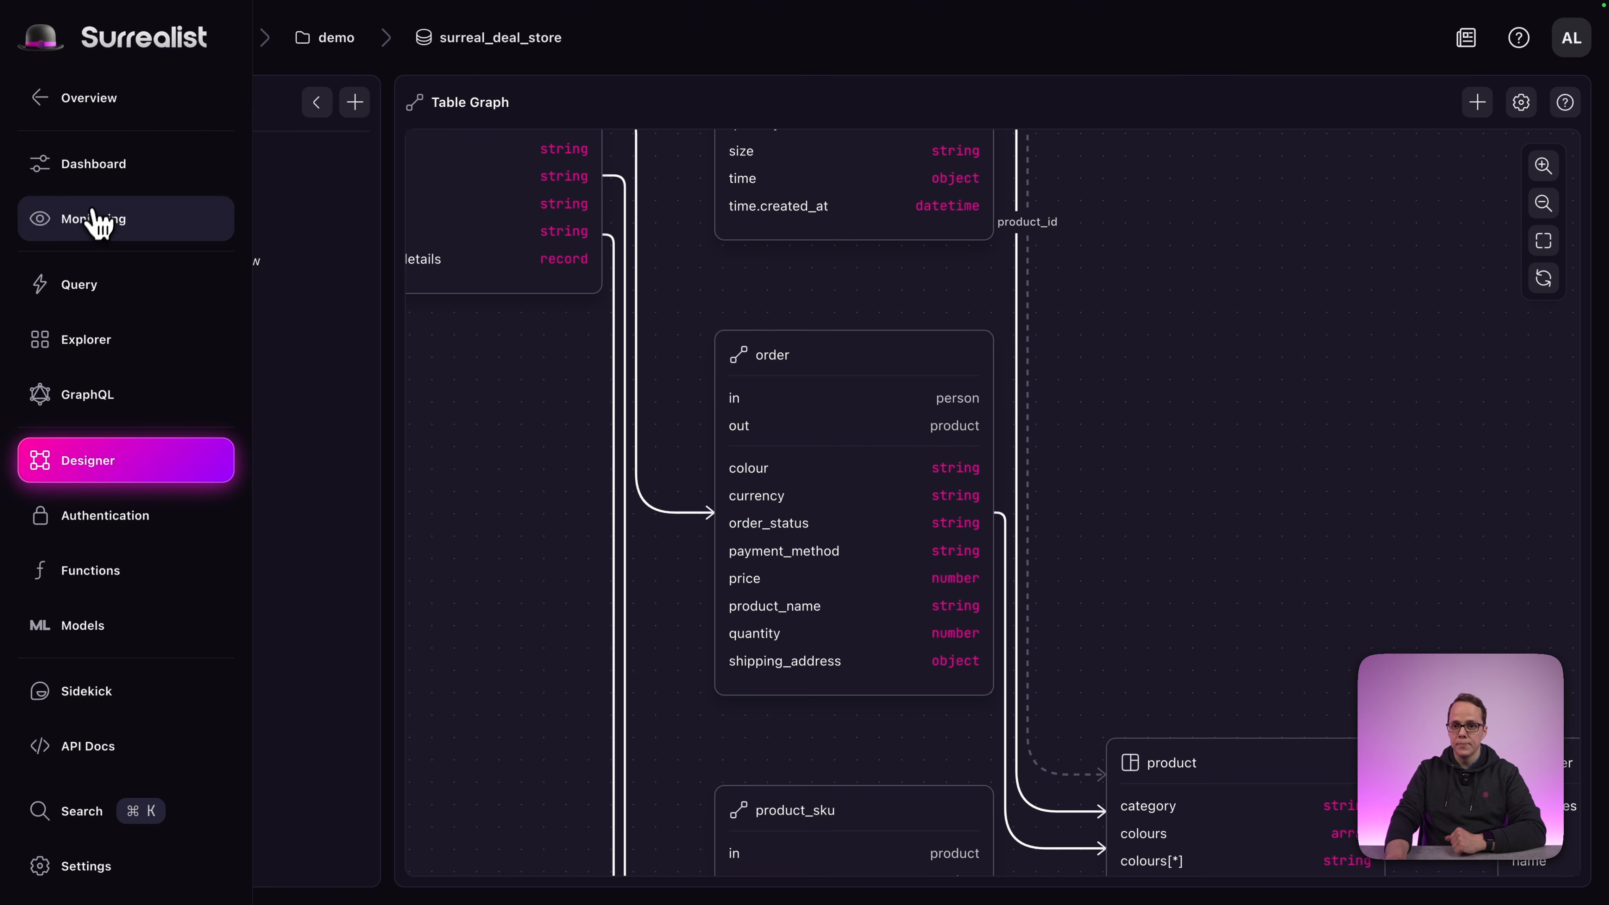
Return to the Dashboard and open the query view with the Record links sample query.
left_click(100, 166)
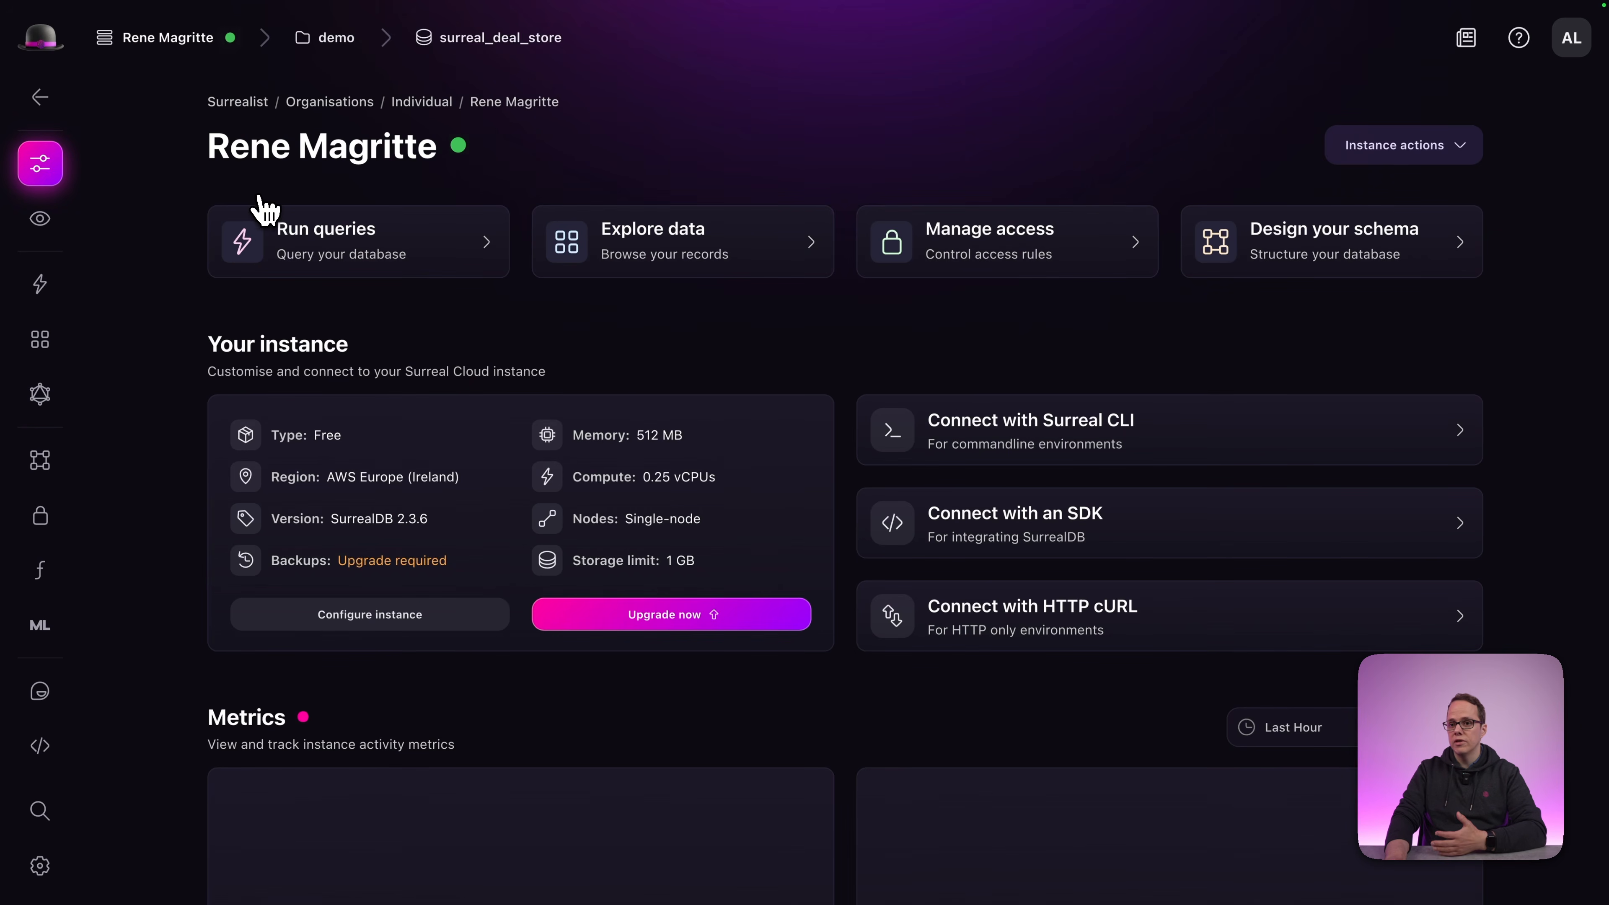
left_click(359, 257)
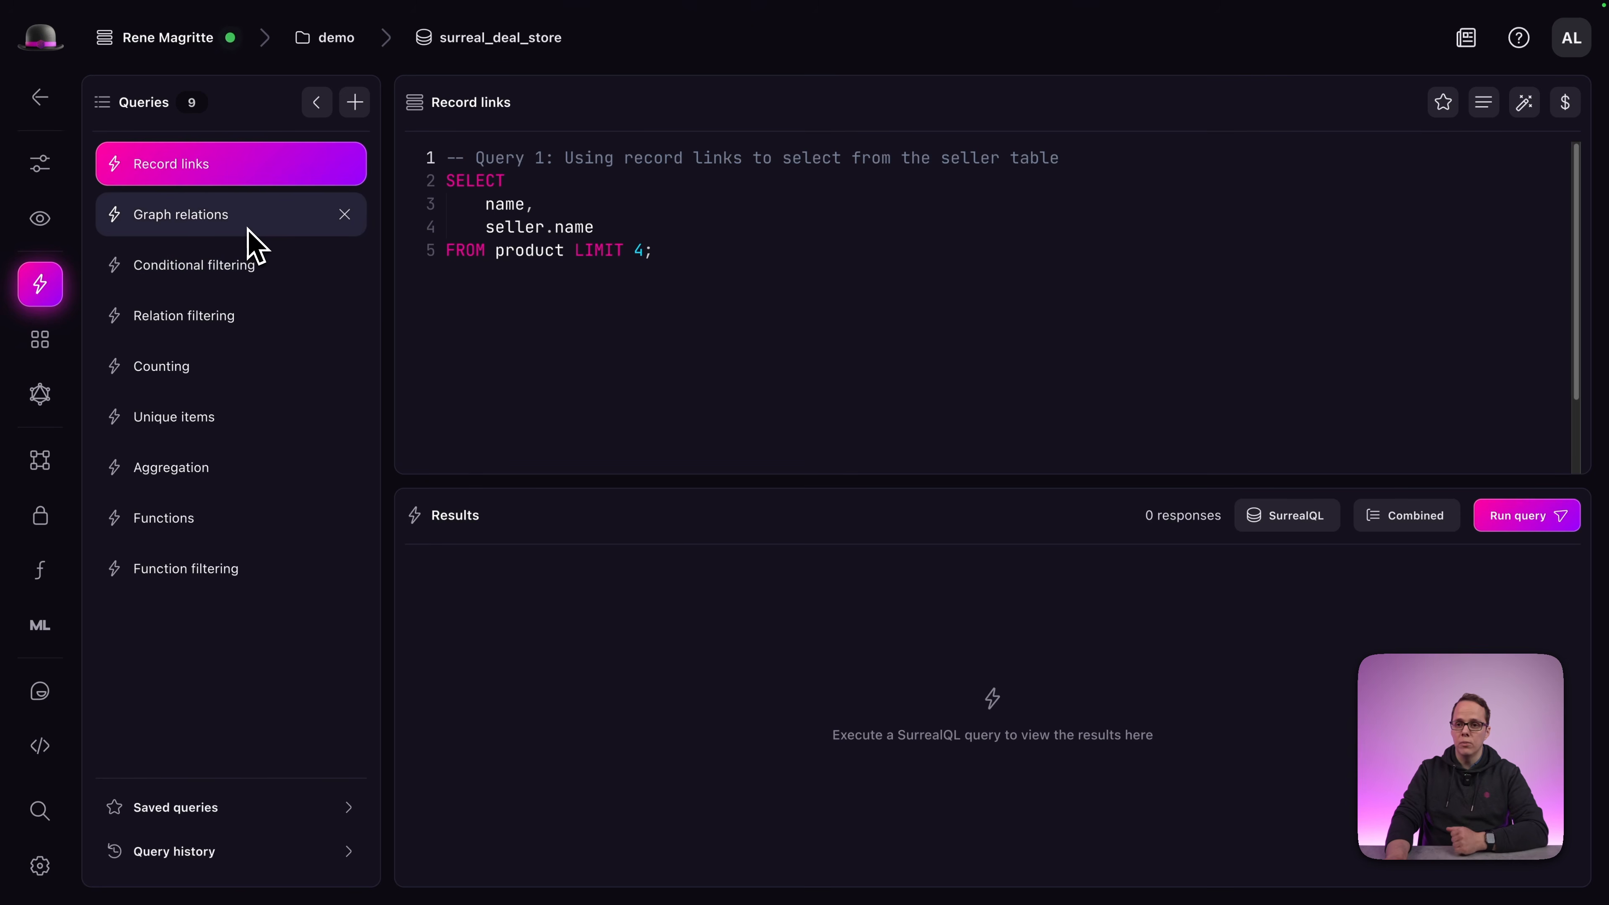
Load Graph relations, Conditional filtering, Relation filtering, Counting, Unique items, Functions and Function filtering queries in turn.
left_click(233, 211)
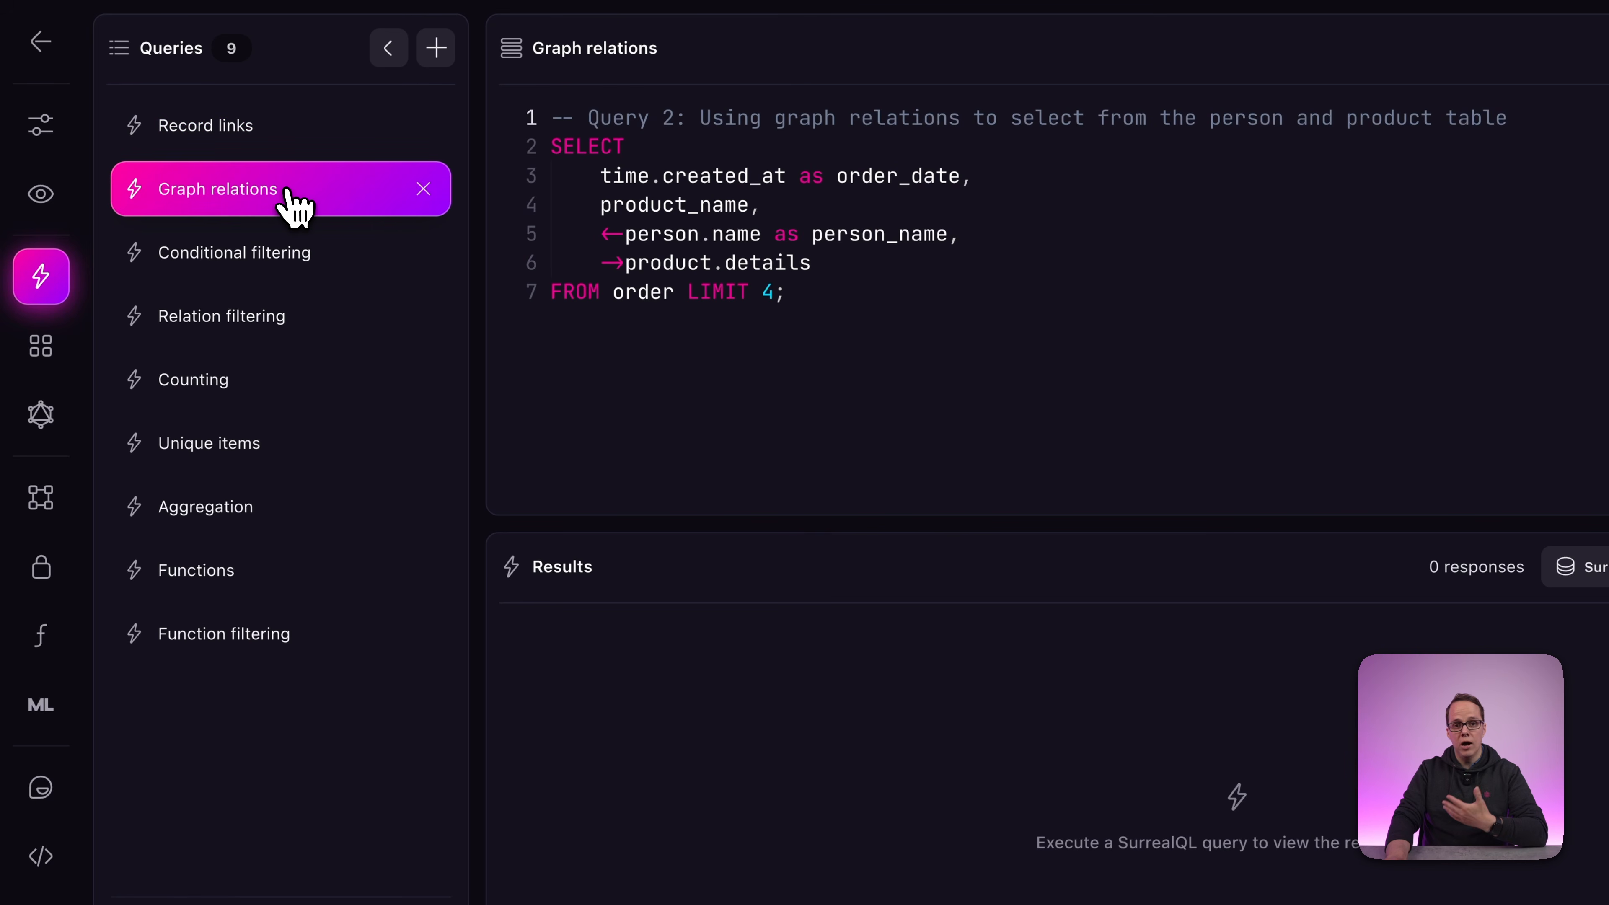
left_click(290, 260)
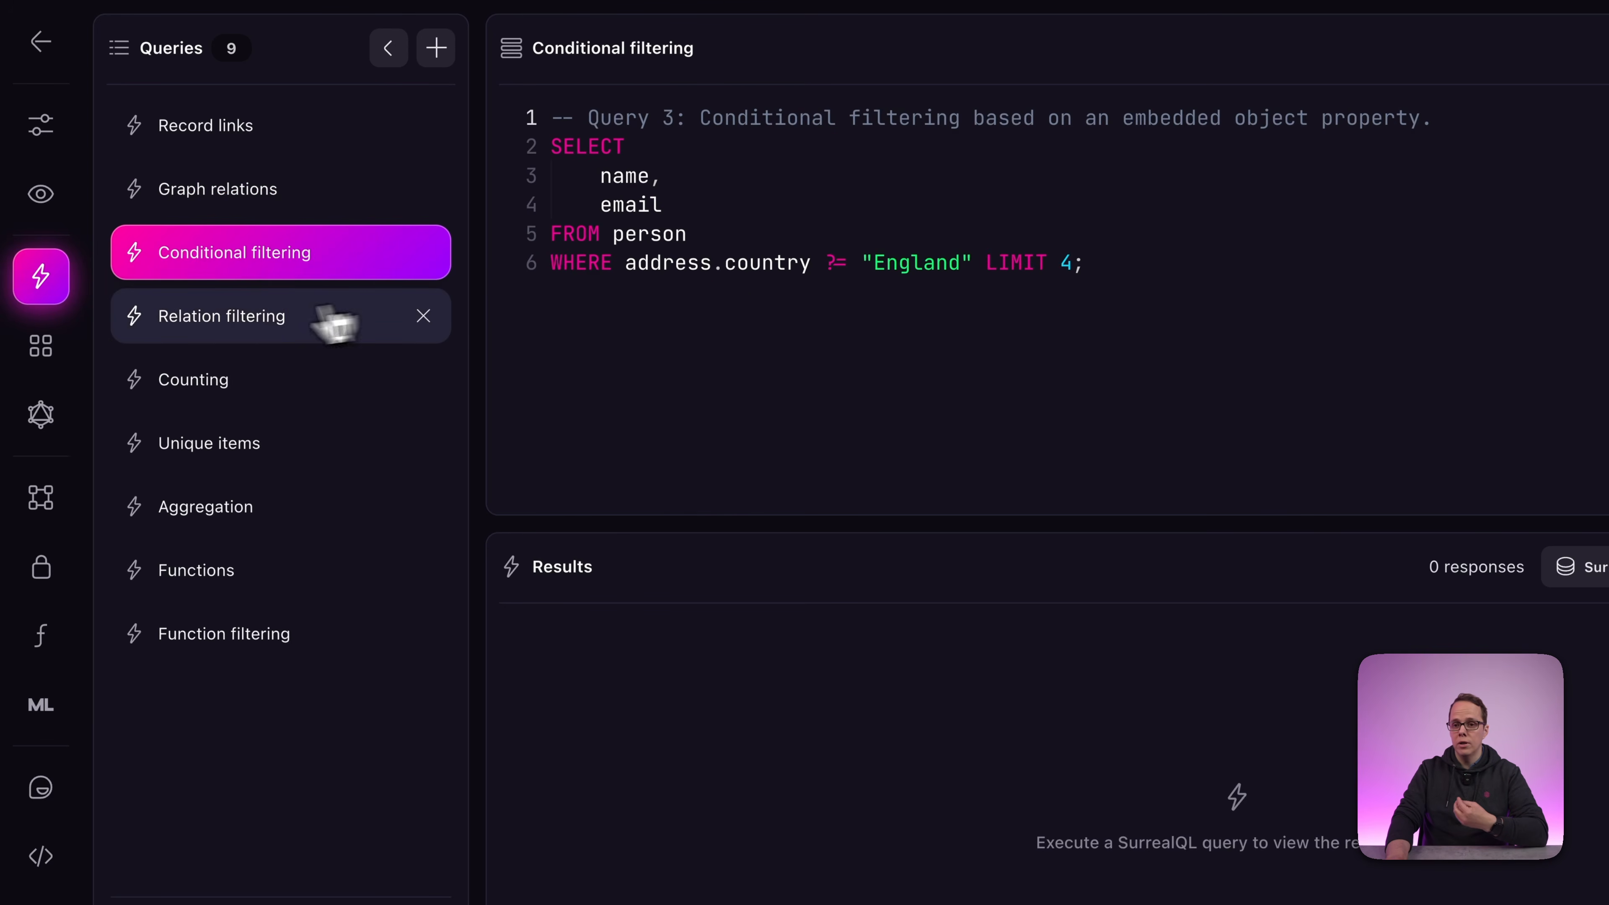
left_click(234, 319)
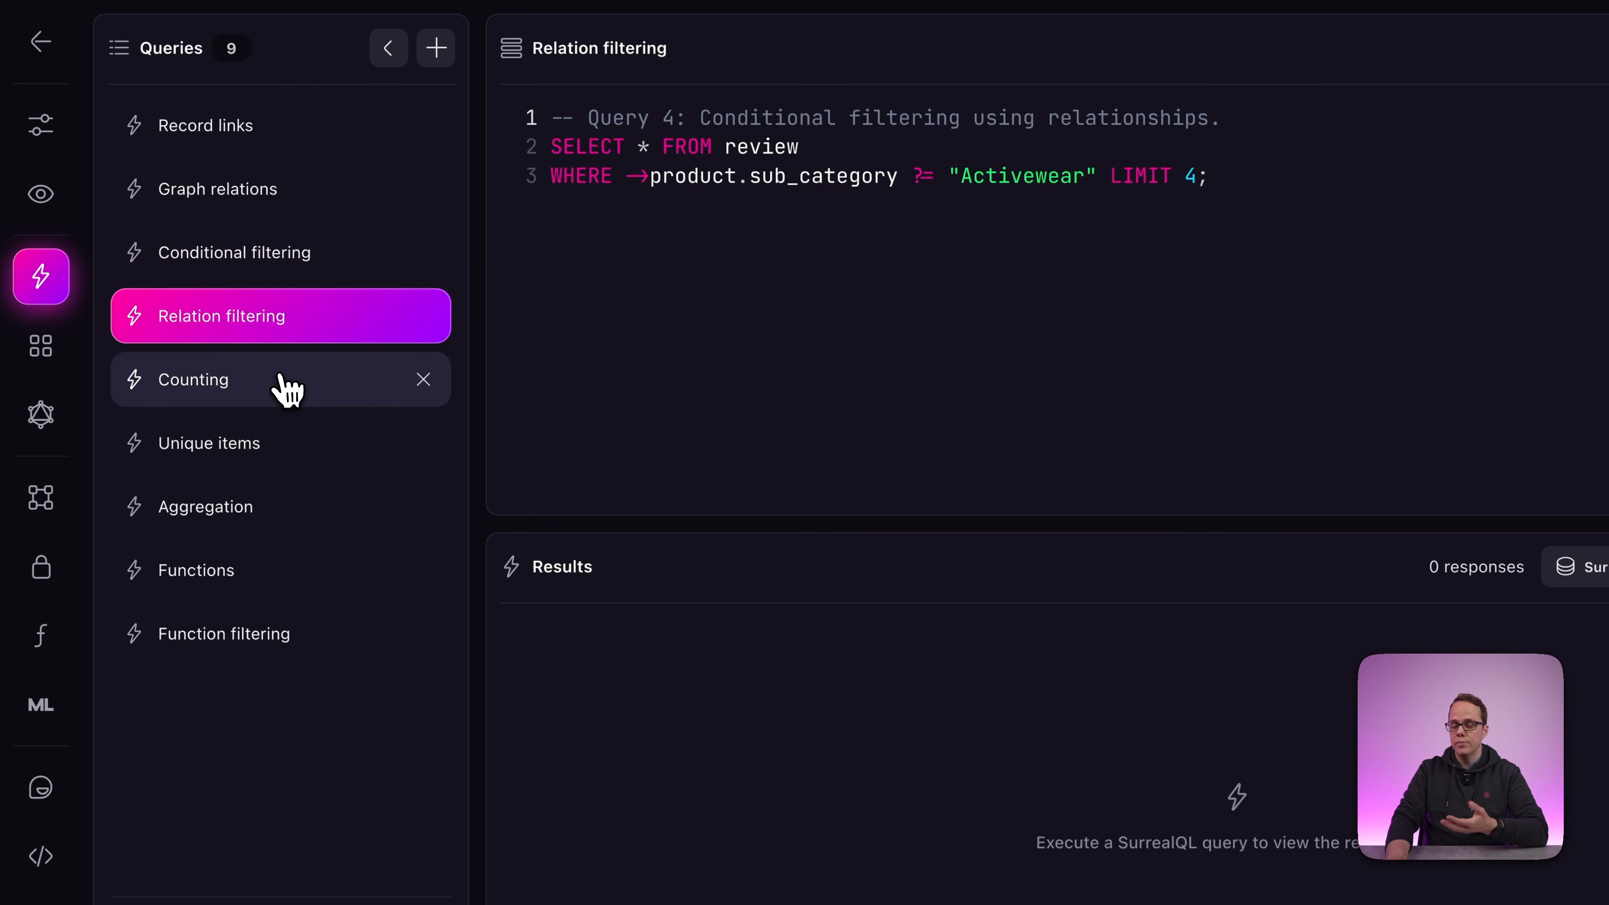
left_click(281, 381)
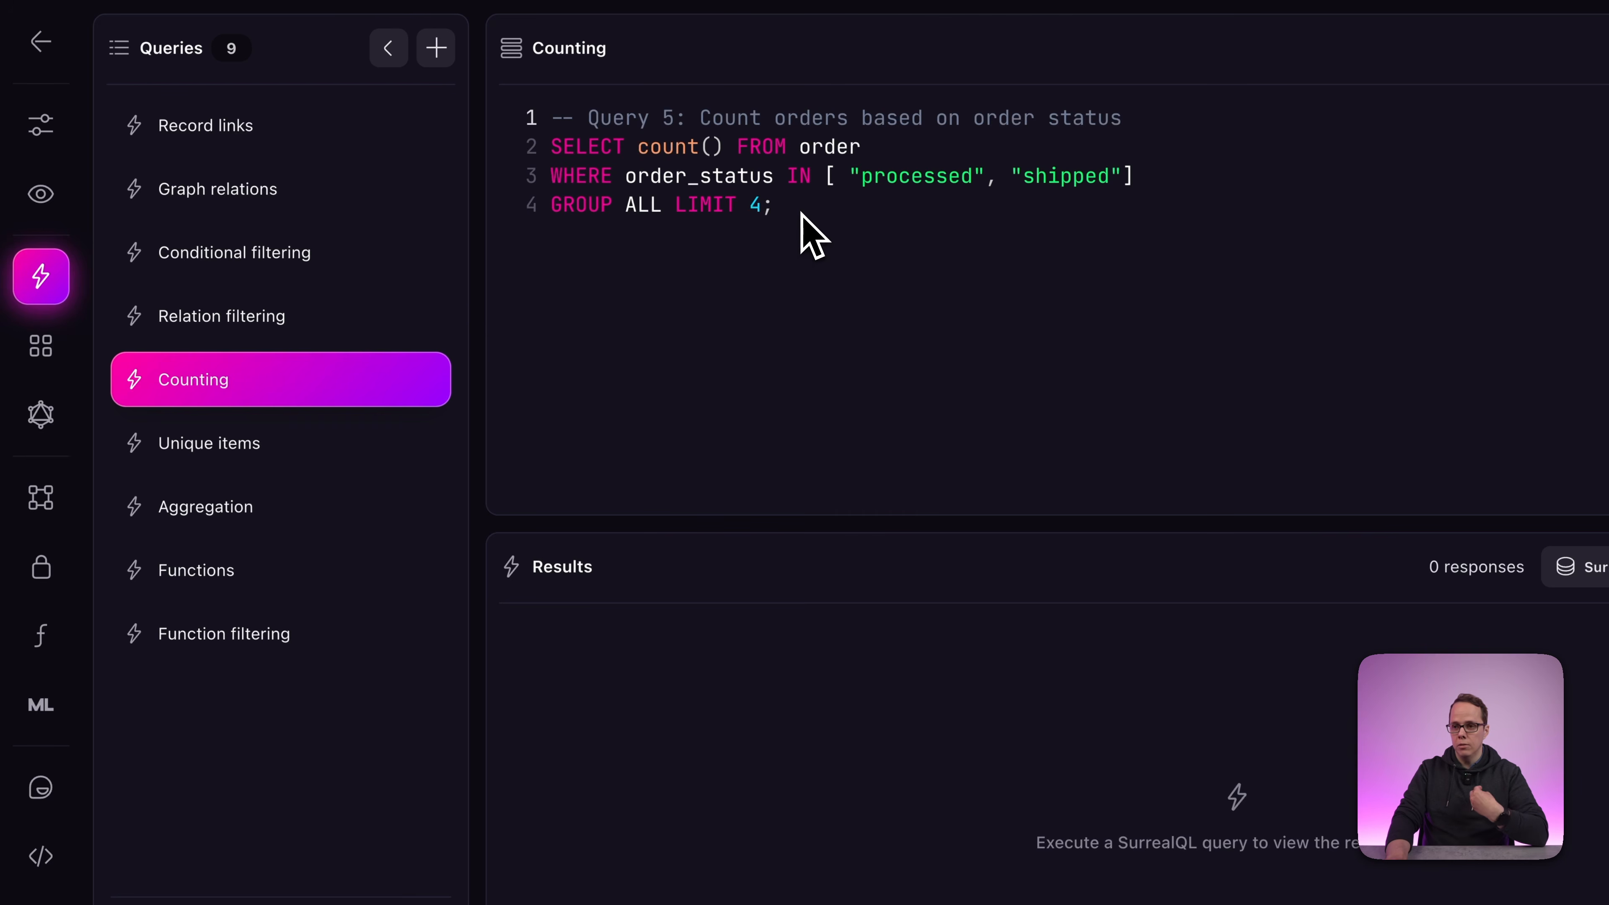
left_click(250, 452)
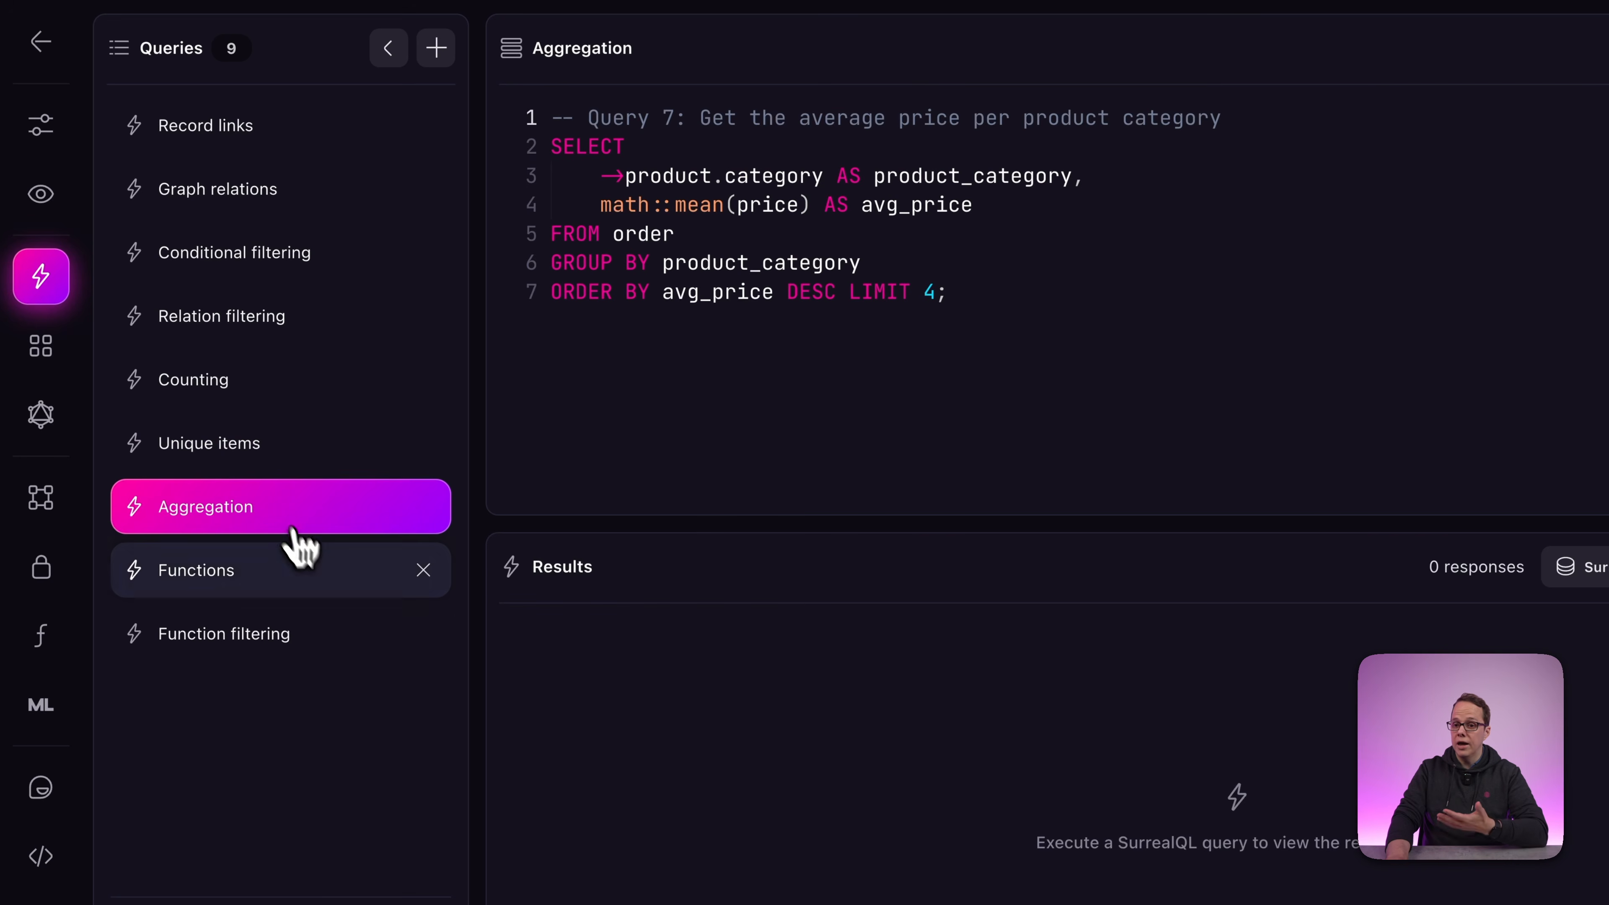
left_click(320, 576)
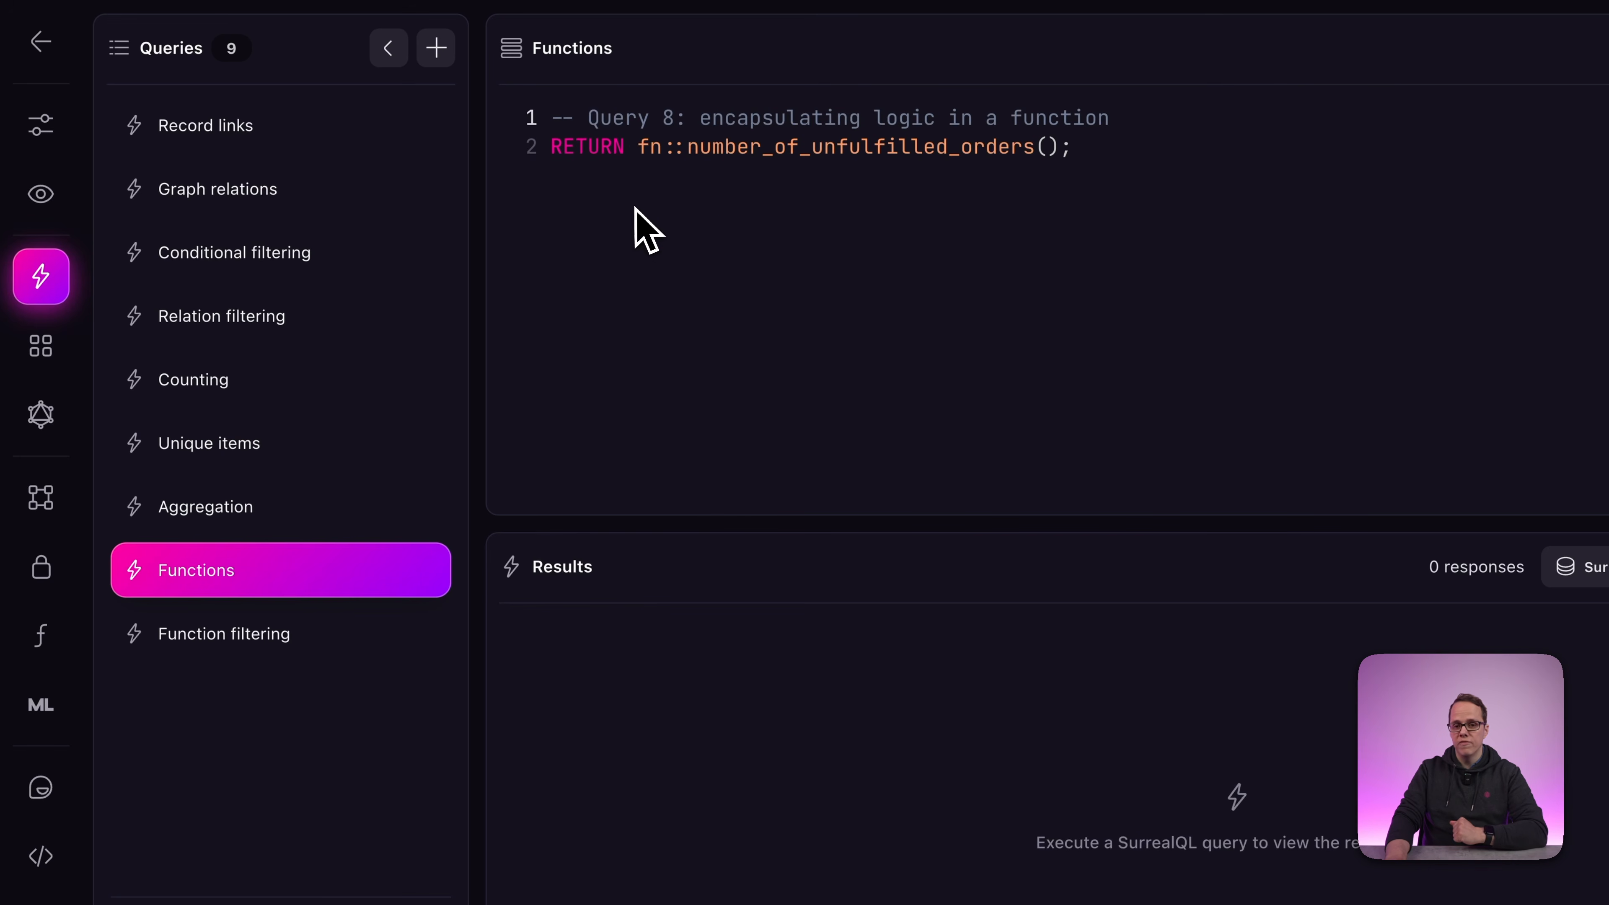
left_click(218, 637)
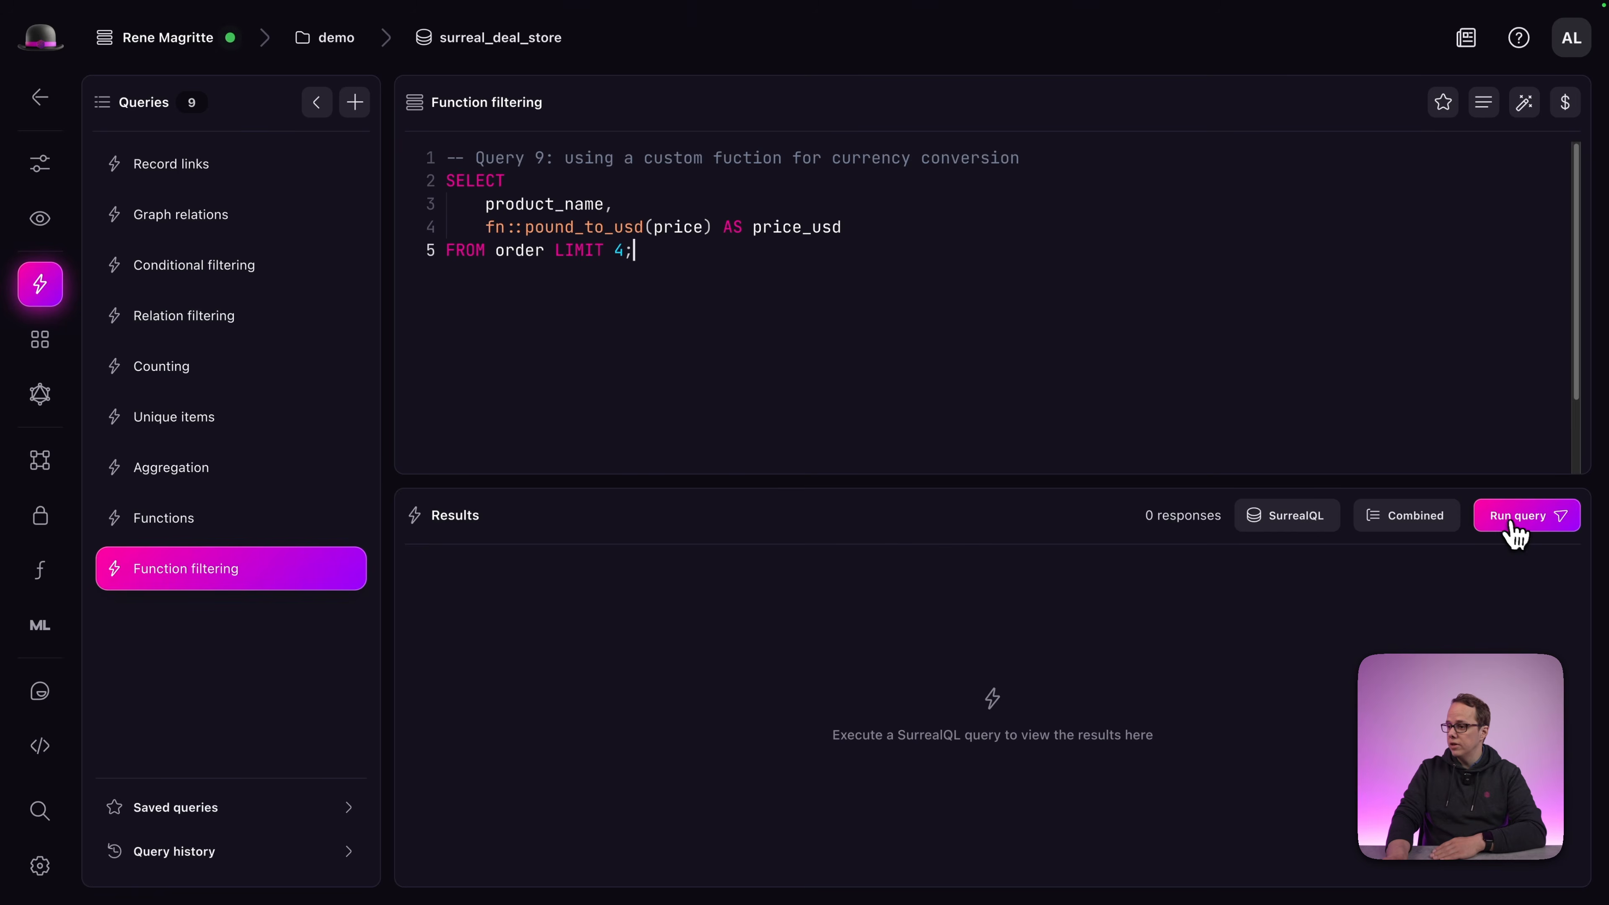
Run the Function filtering query for four USD prices, reload Unique items, then return to the Dashboard.
left_click(1510, 526)
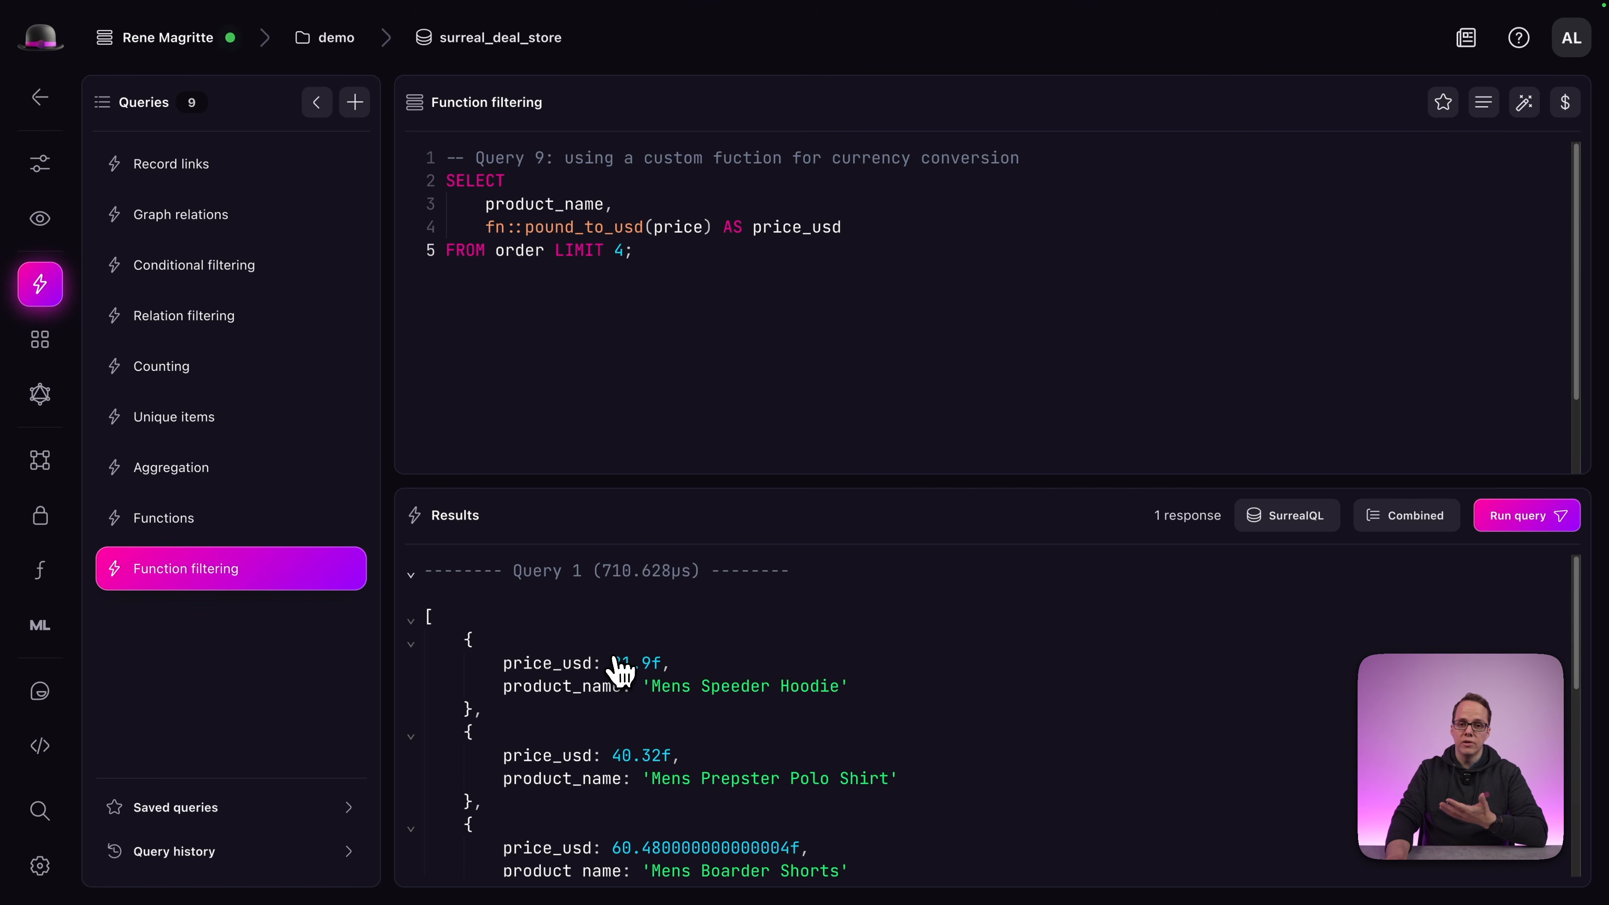
left_click(219, 431)
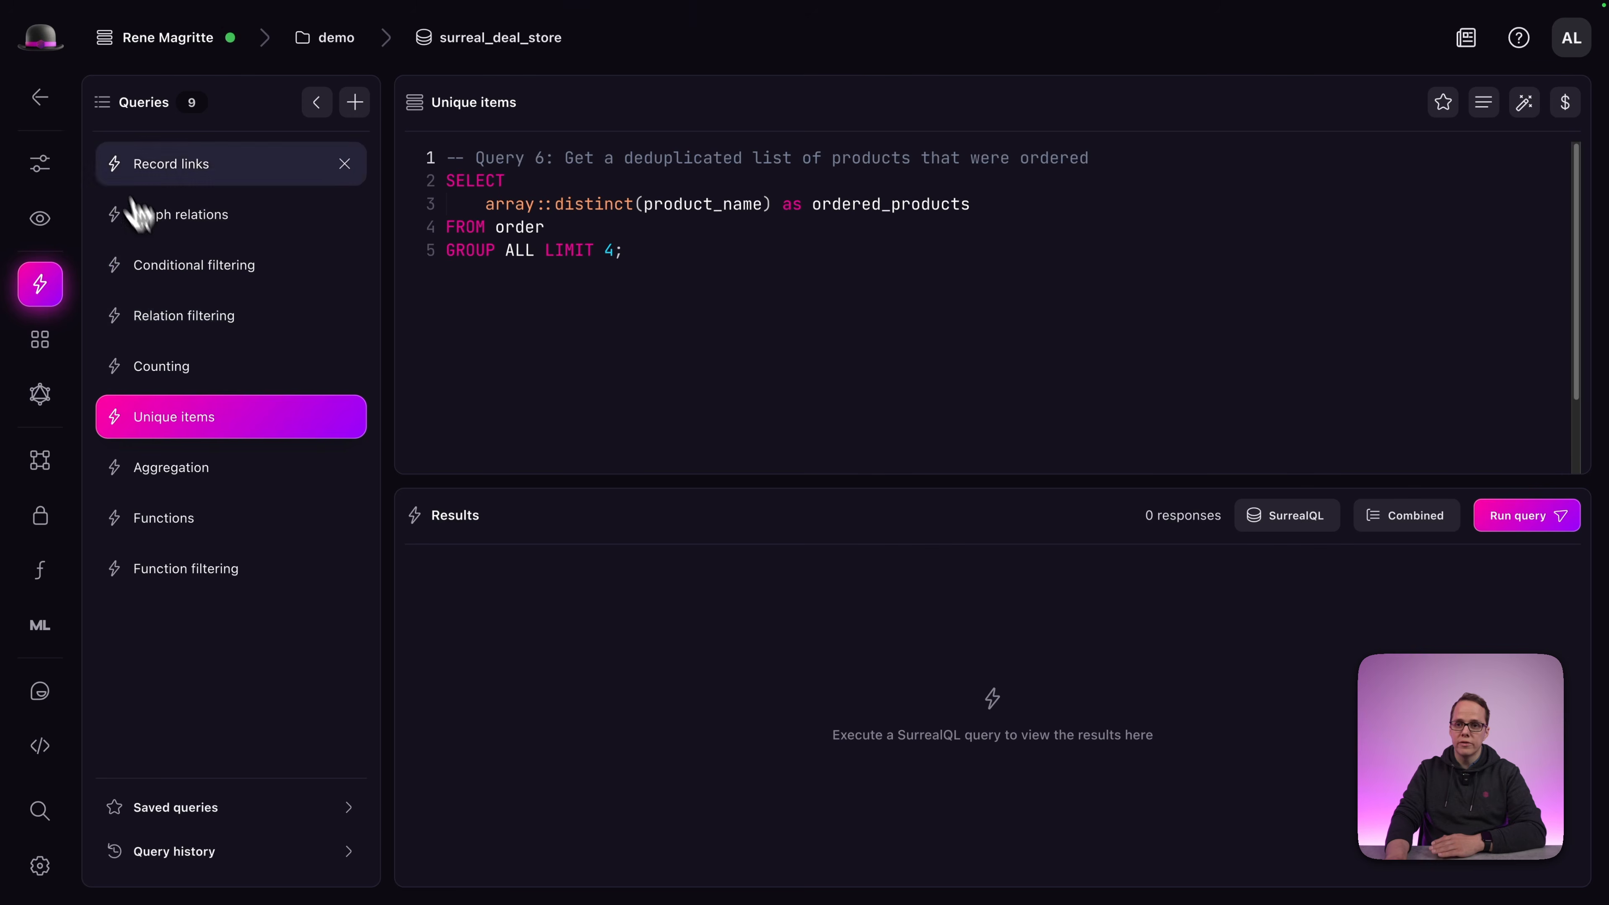
left_click(79, 169)
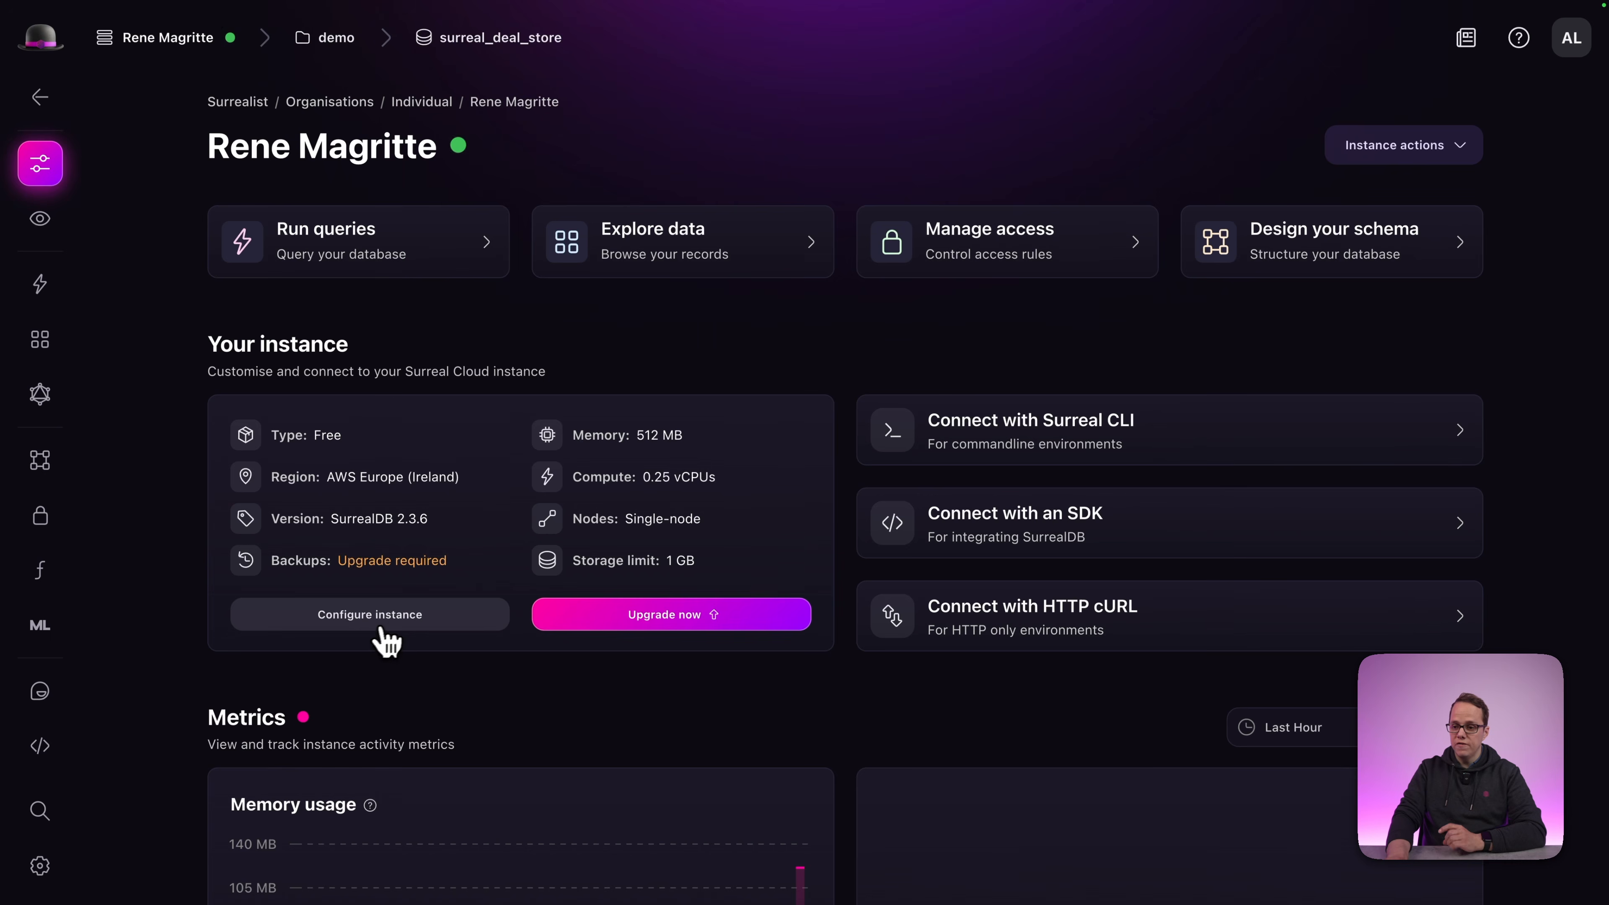
In Configure instance, confirm no version update is available and expand the Network access capability.
left_click(370, 616)
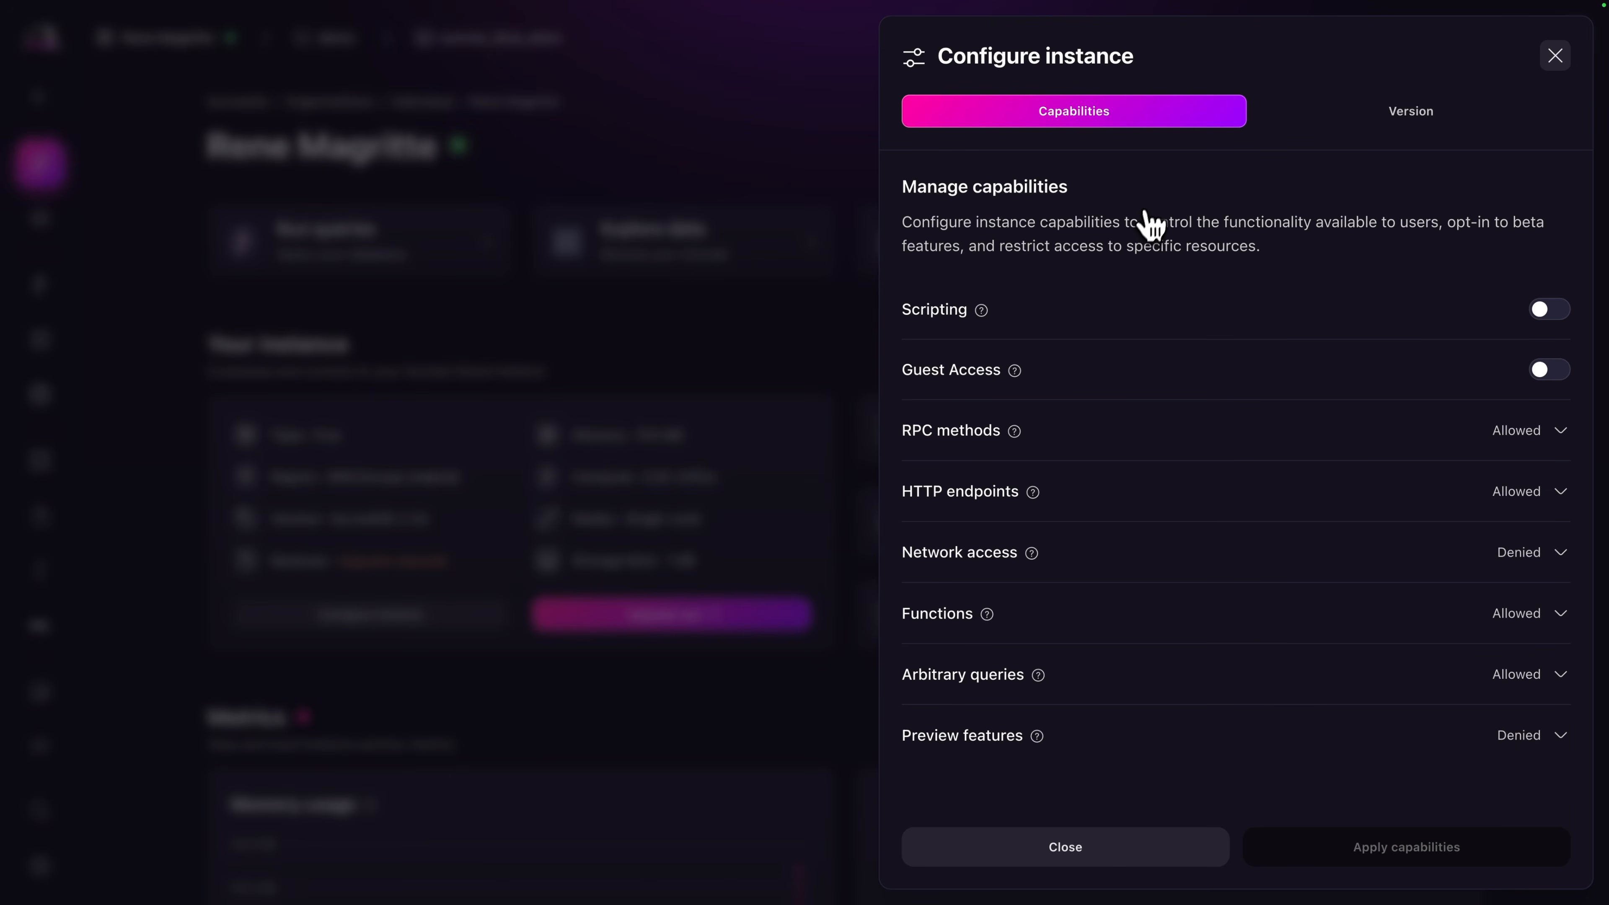
left_click(1337, 117)
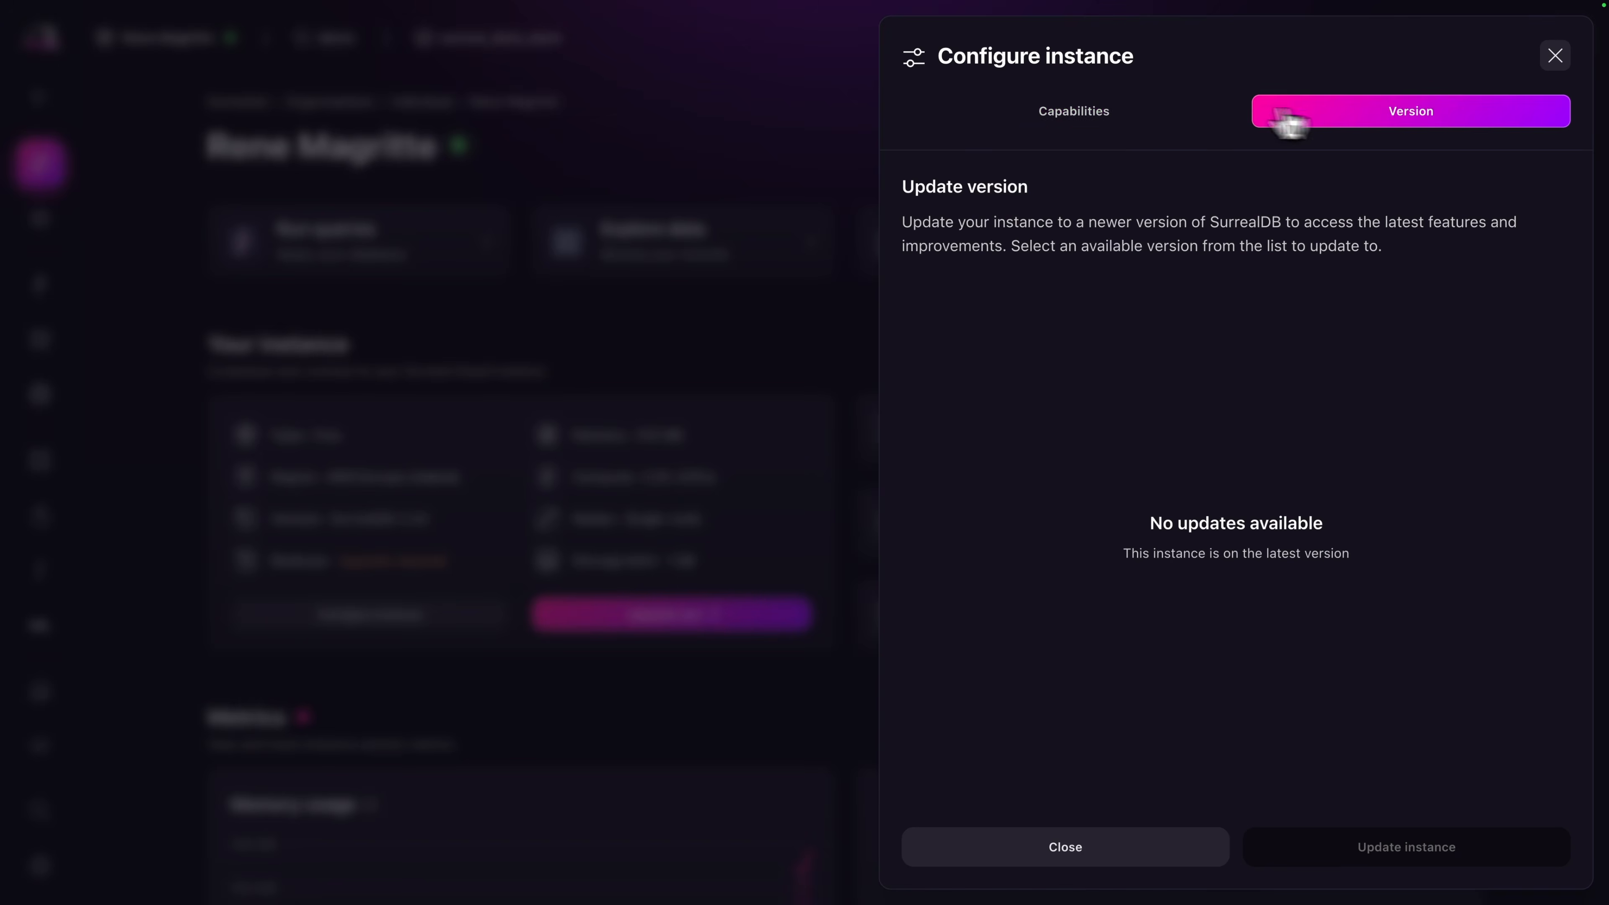
left_click(1128, 111)
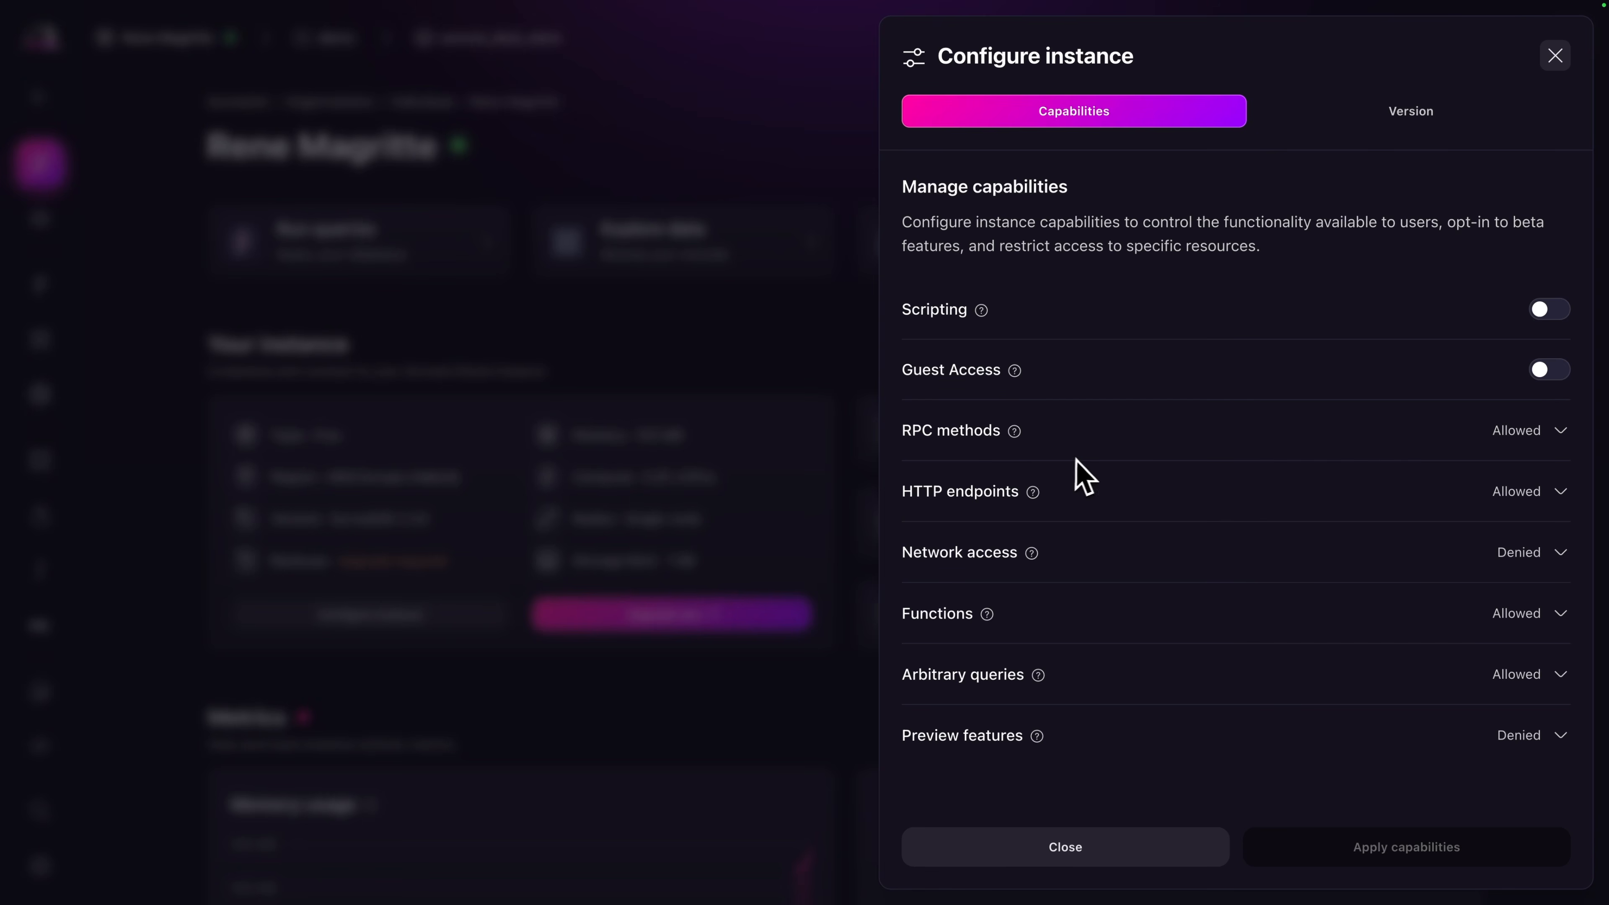
left_click(1081, 555)
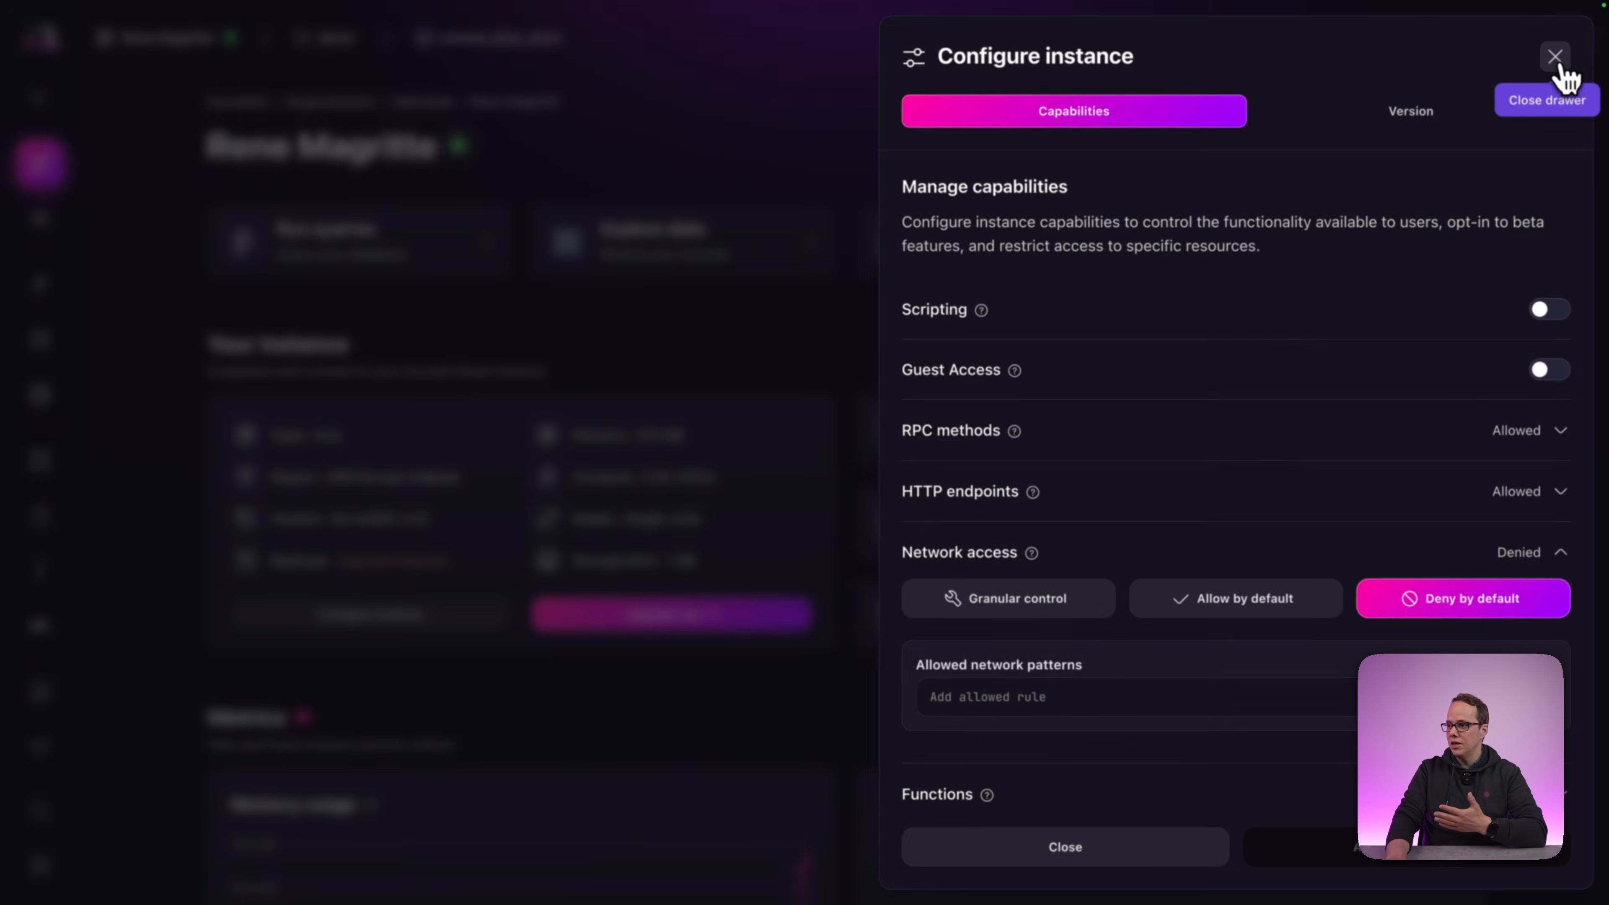
Close the Configure instance panel, leaving the Rene Magritte capabilities unchanged.
left_click(1559, 62)
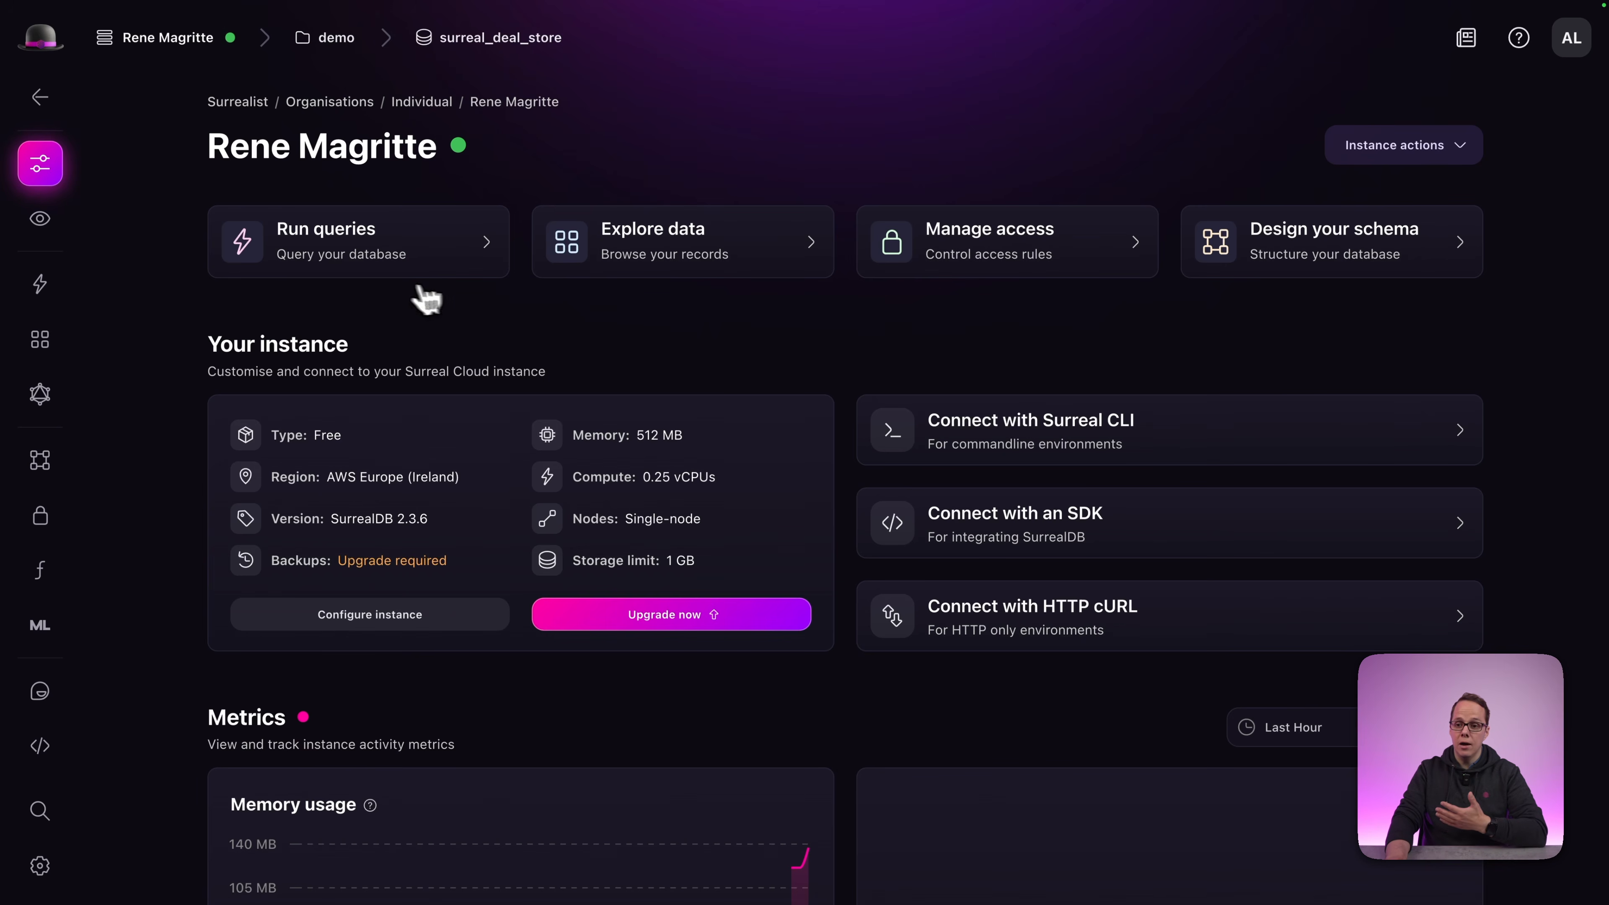
Scroll down the Rene Magritte dashboard to review its metrics.
scroll(402, 317, "down", 5)
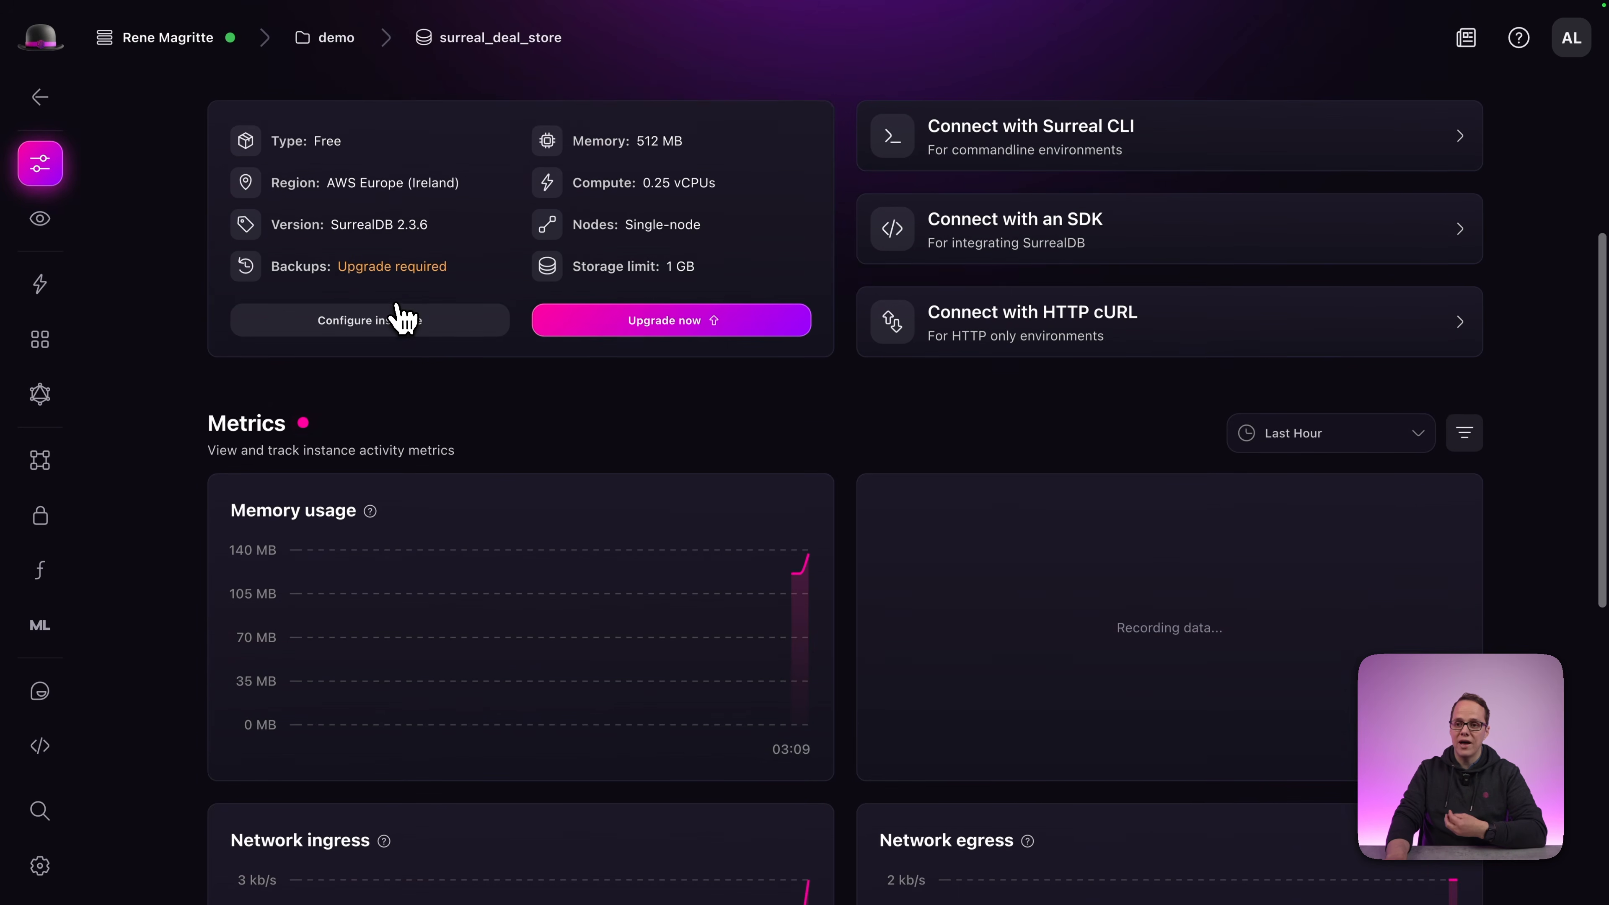
scroll(403, 316, "down", 4)
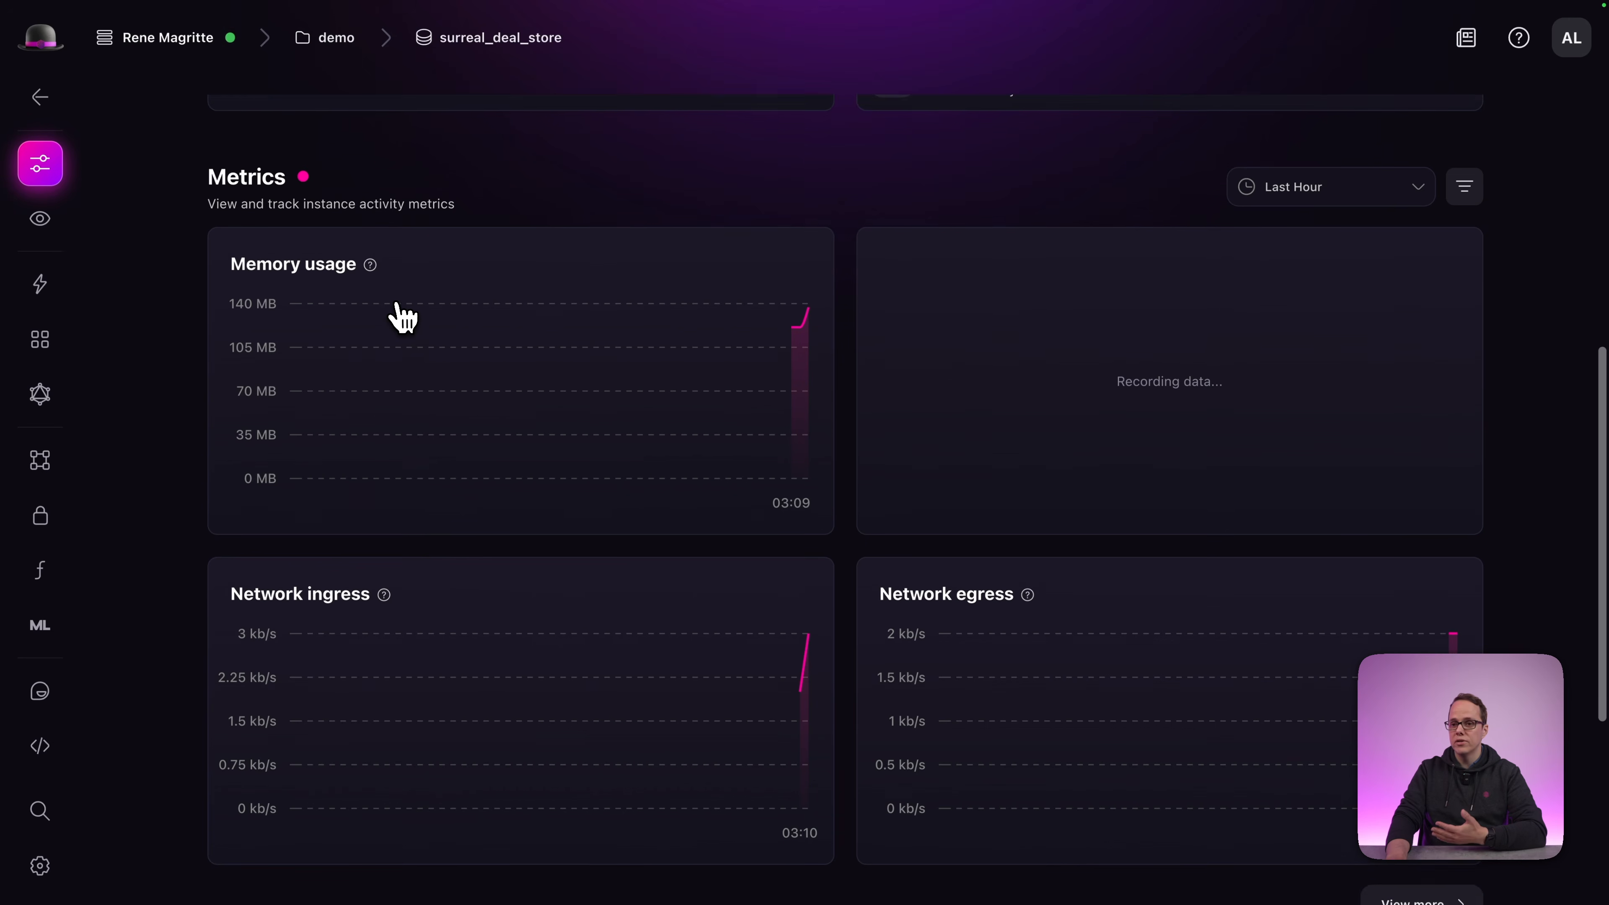
scroll(403, 317, "down", 1)
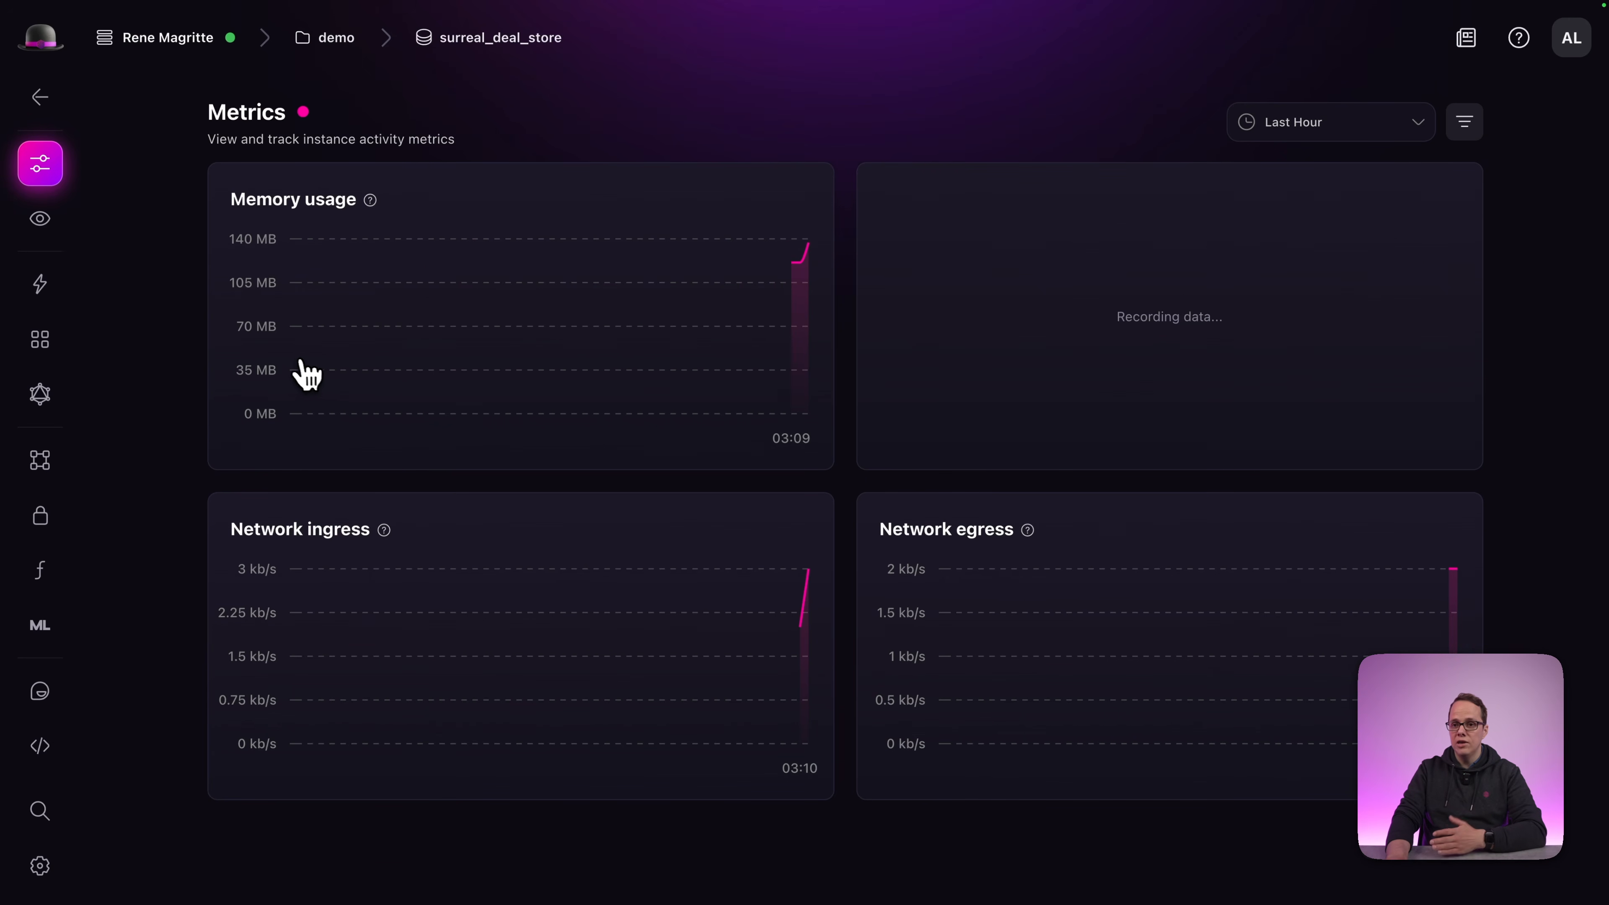
On the Monitoring page, view the Network traffic charts and the SurrealDB server log.
mouse_move(75, 244)
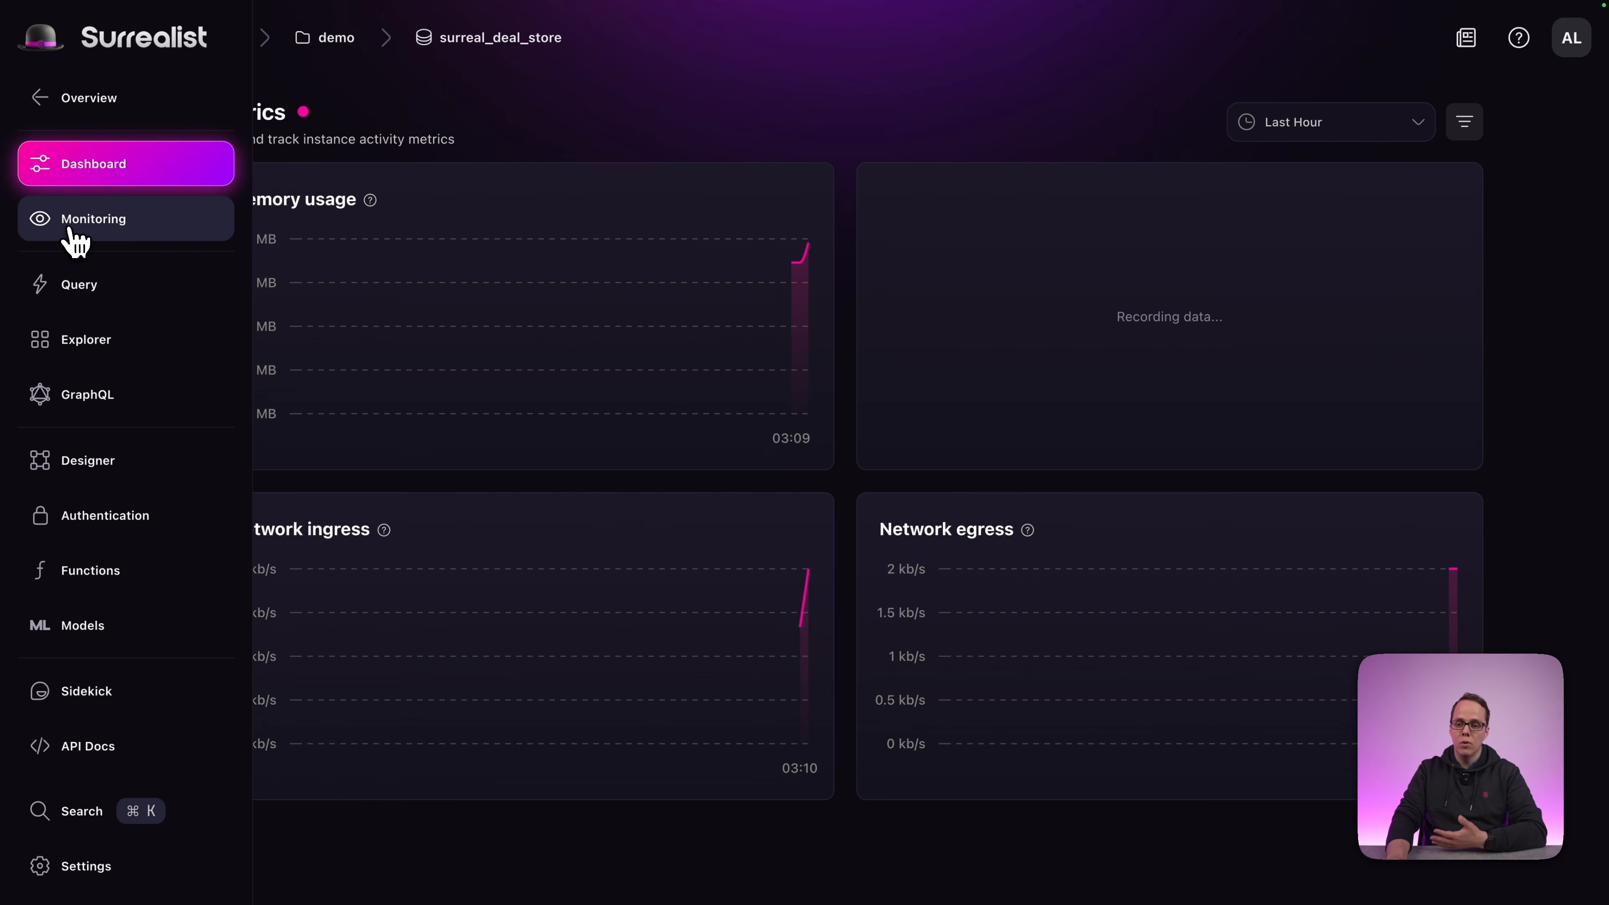
left_click(75, 238)
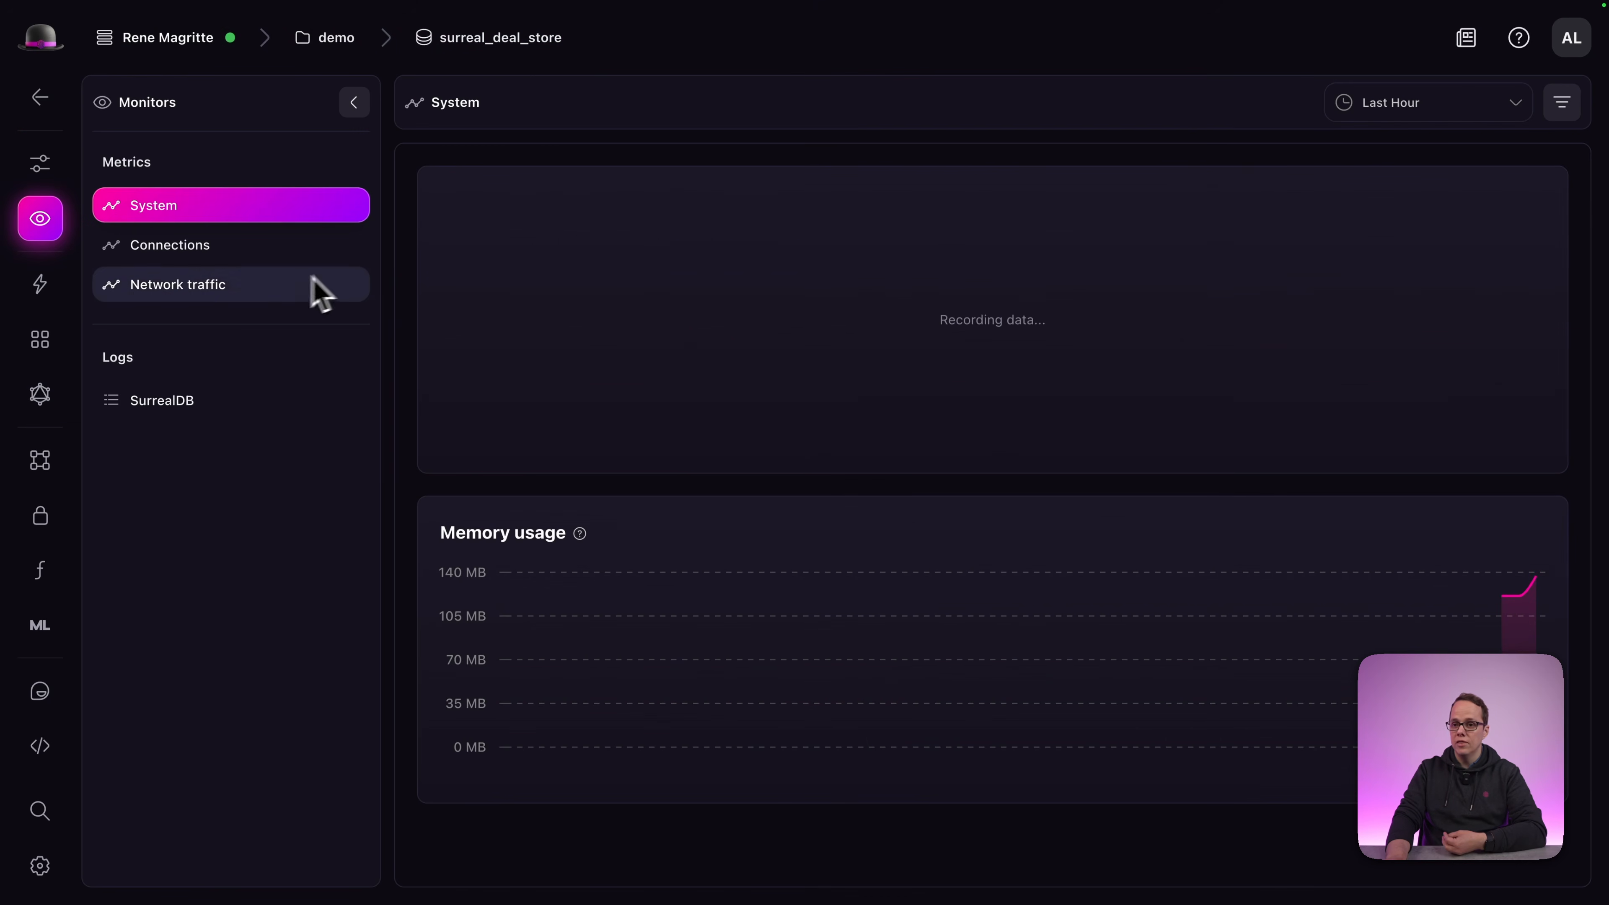
left_click(239, 297)
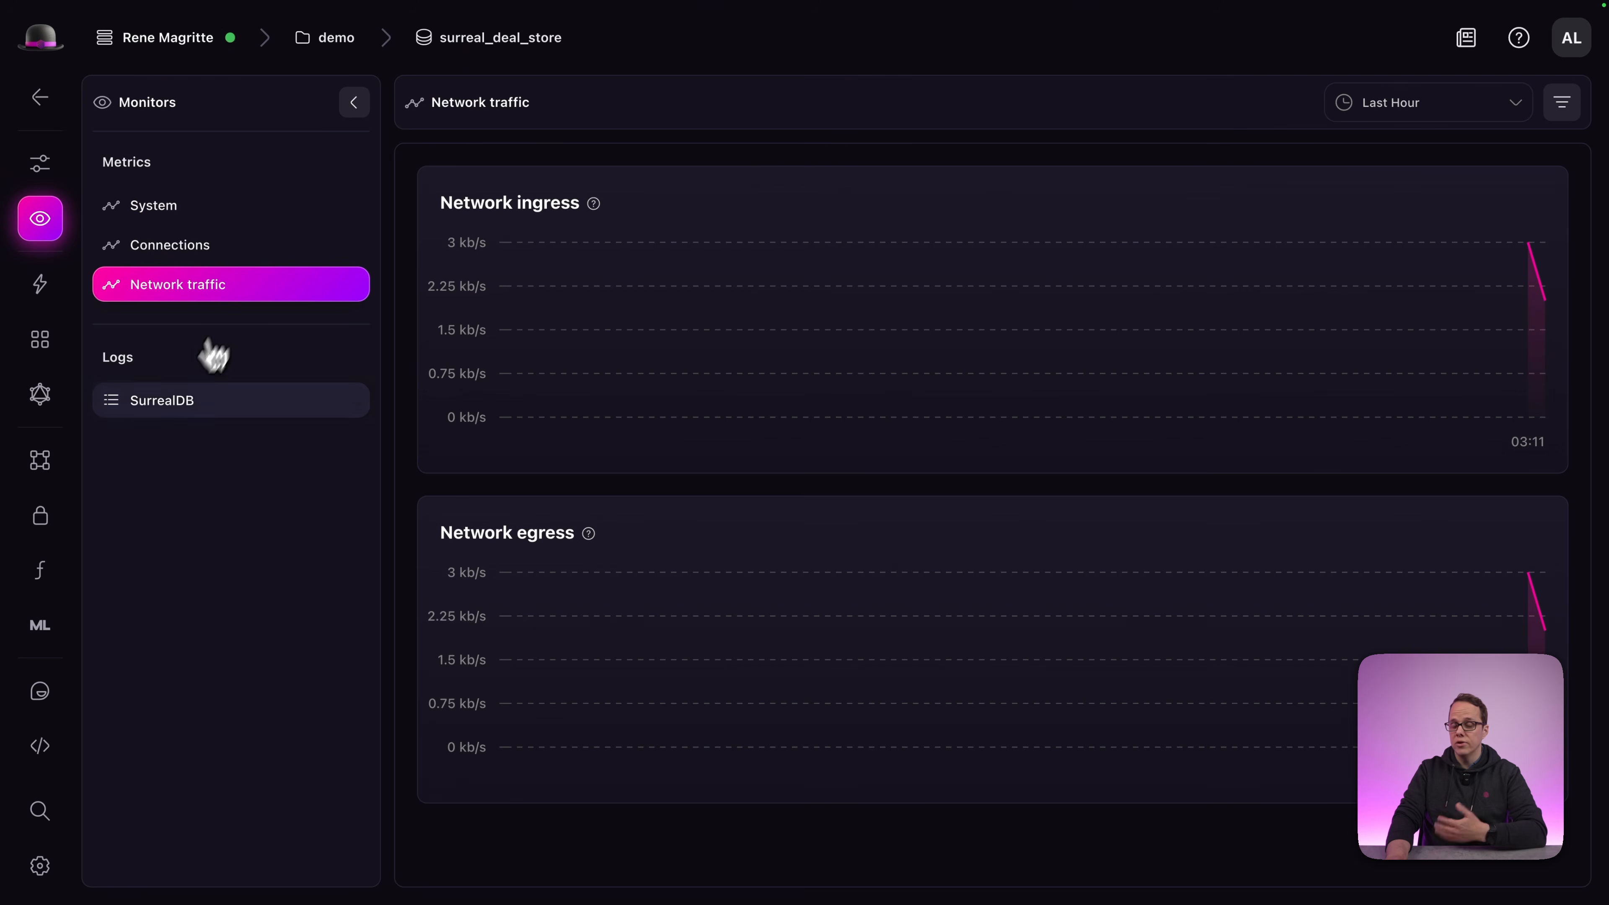
left_click(188, 412)
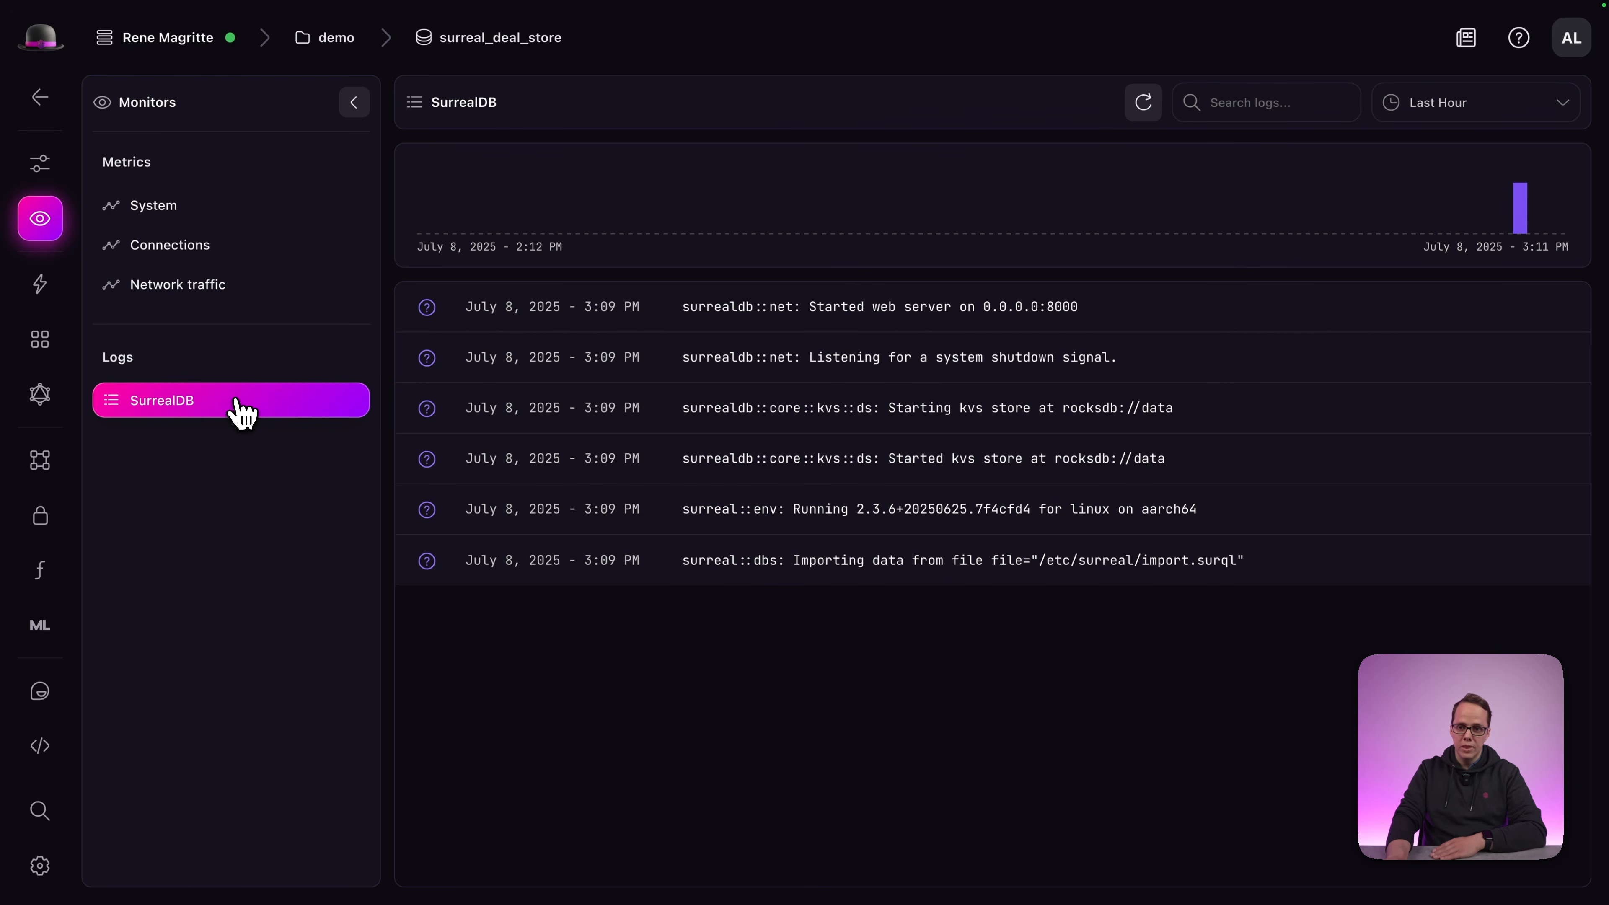
mouse_move(72, 573)
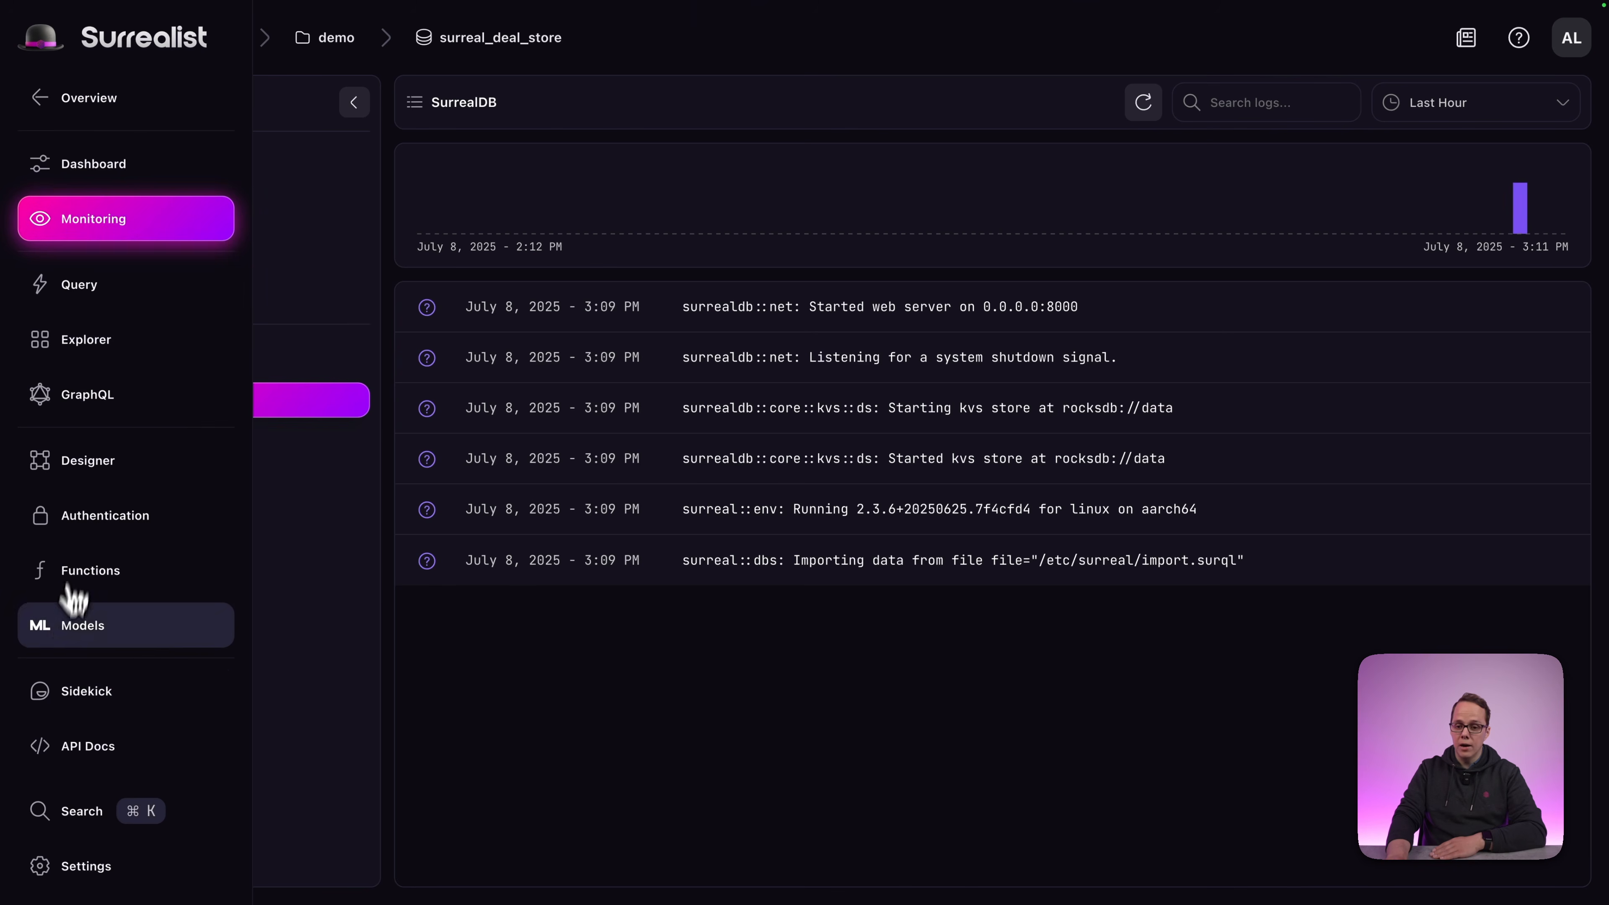
left_click(86, 685)
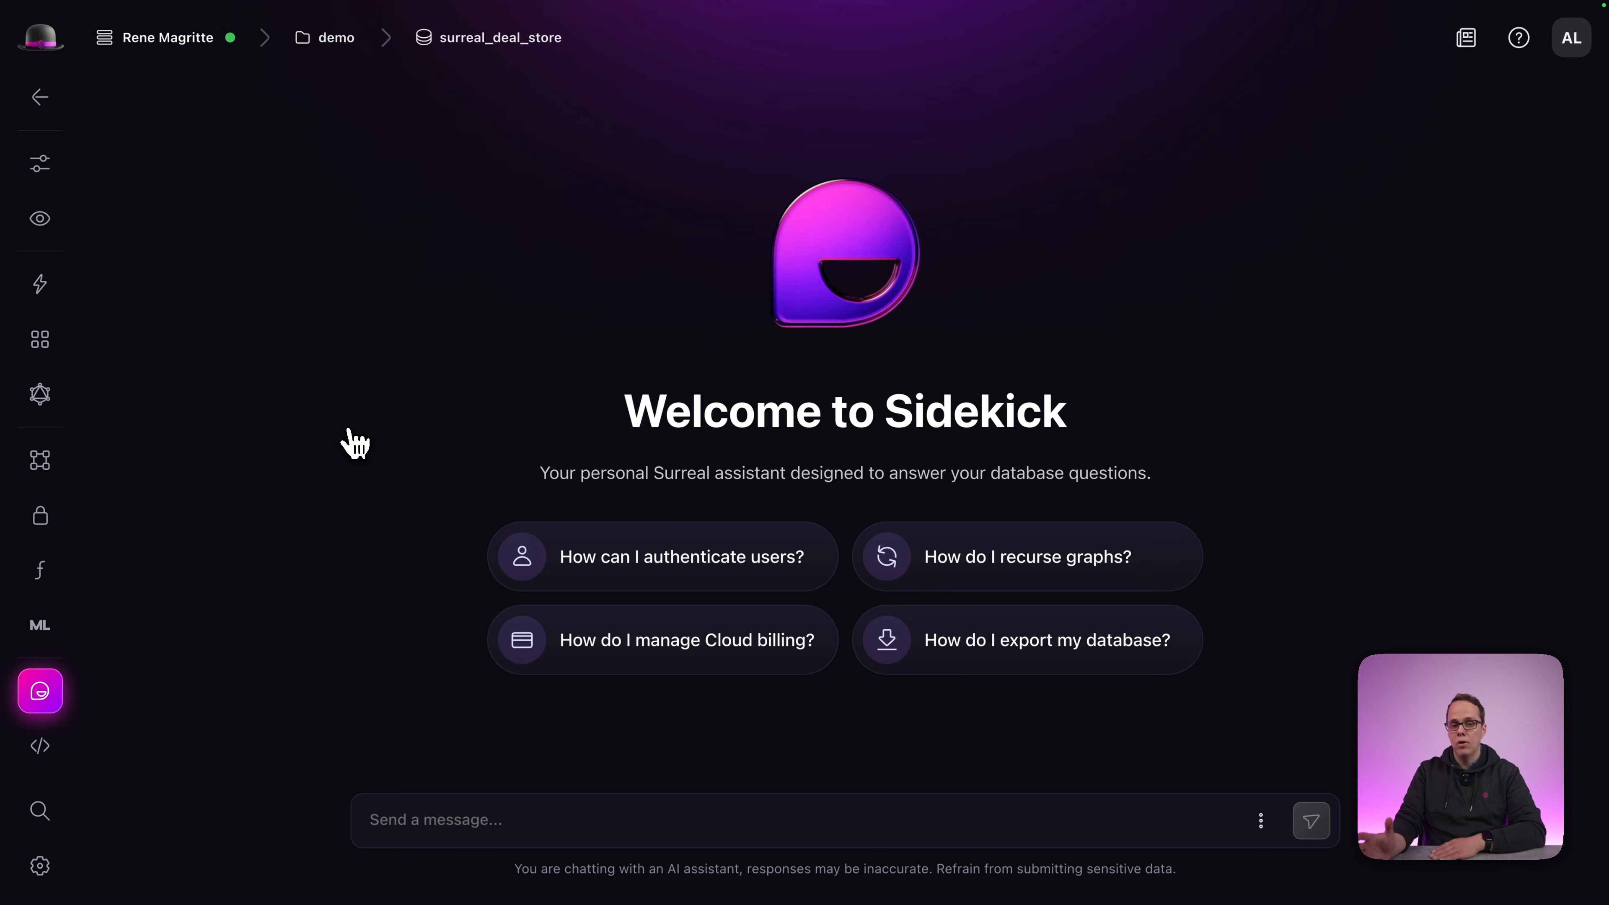
Try the Sidekick message box, then return to Overview listing Rene Magritte and Sandbox.
left_click(479, 824)
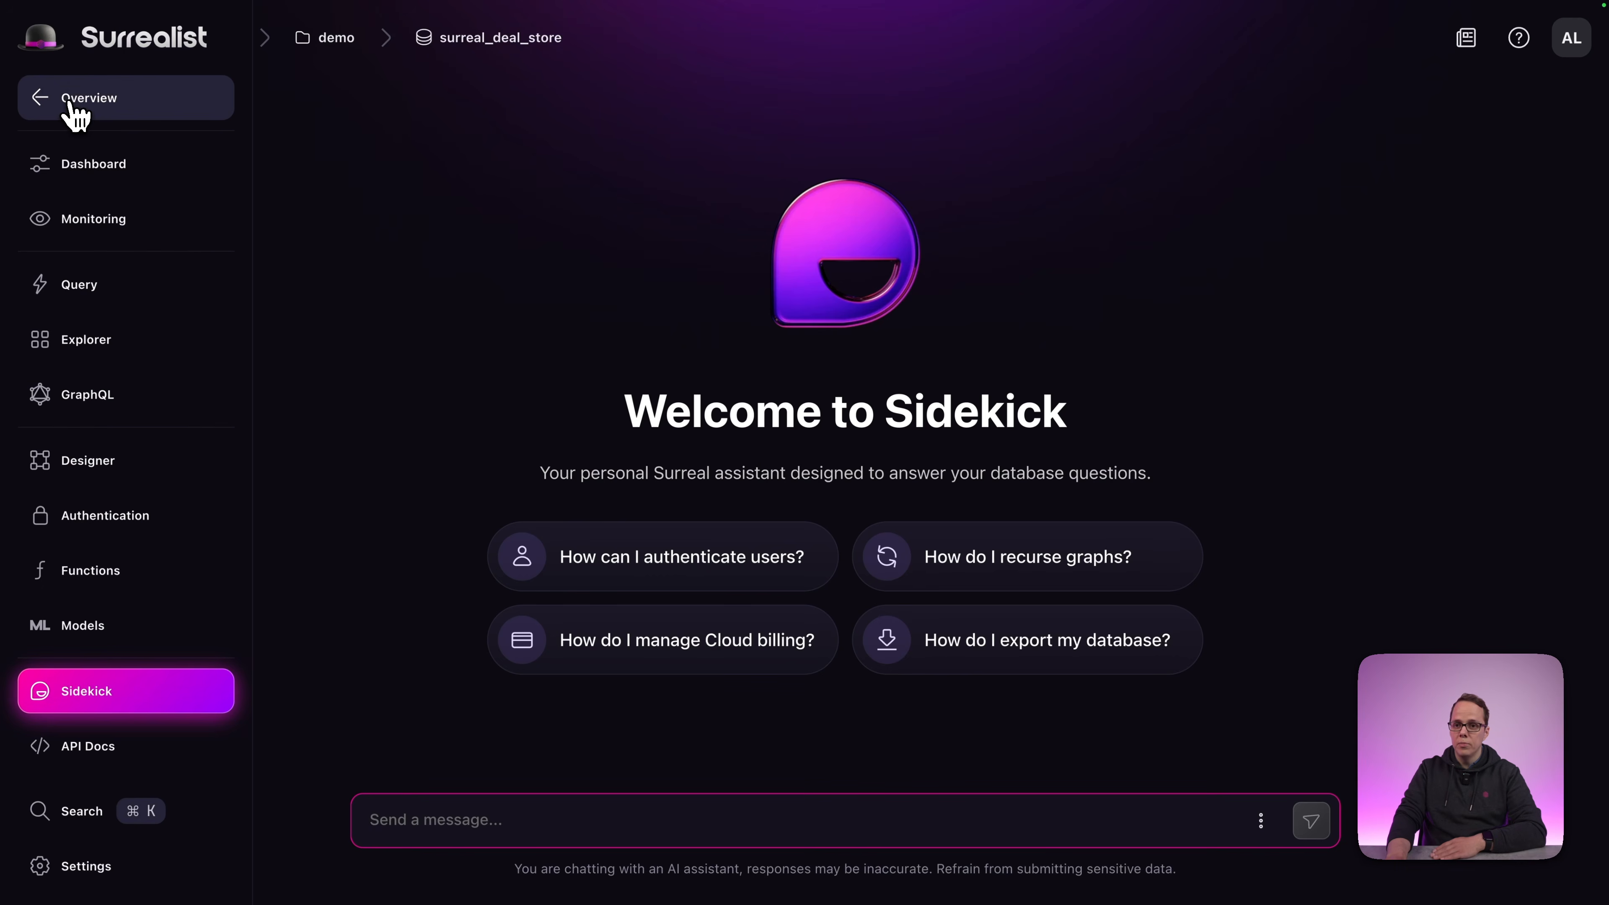
left_click(73, 105)
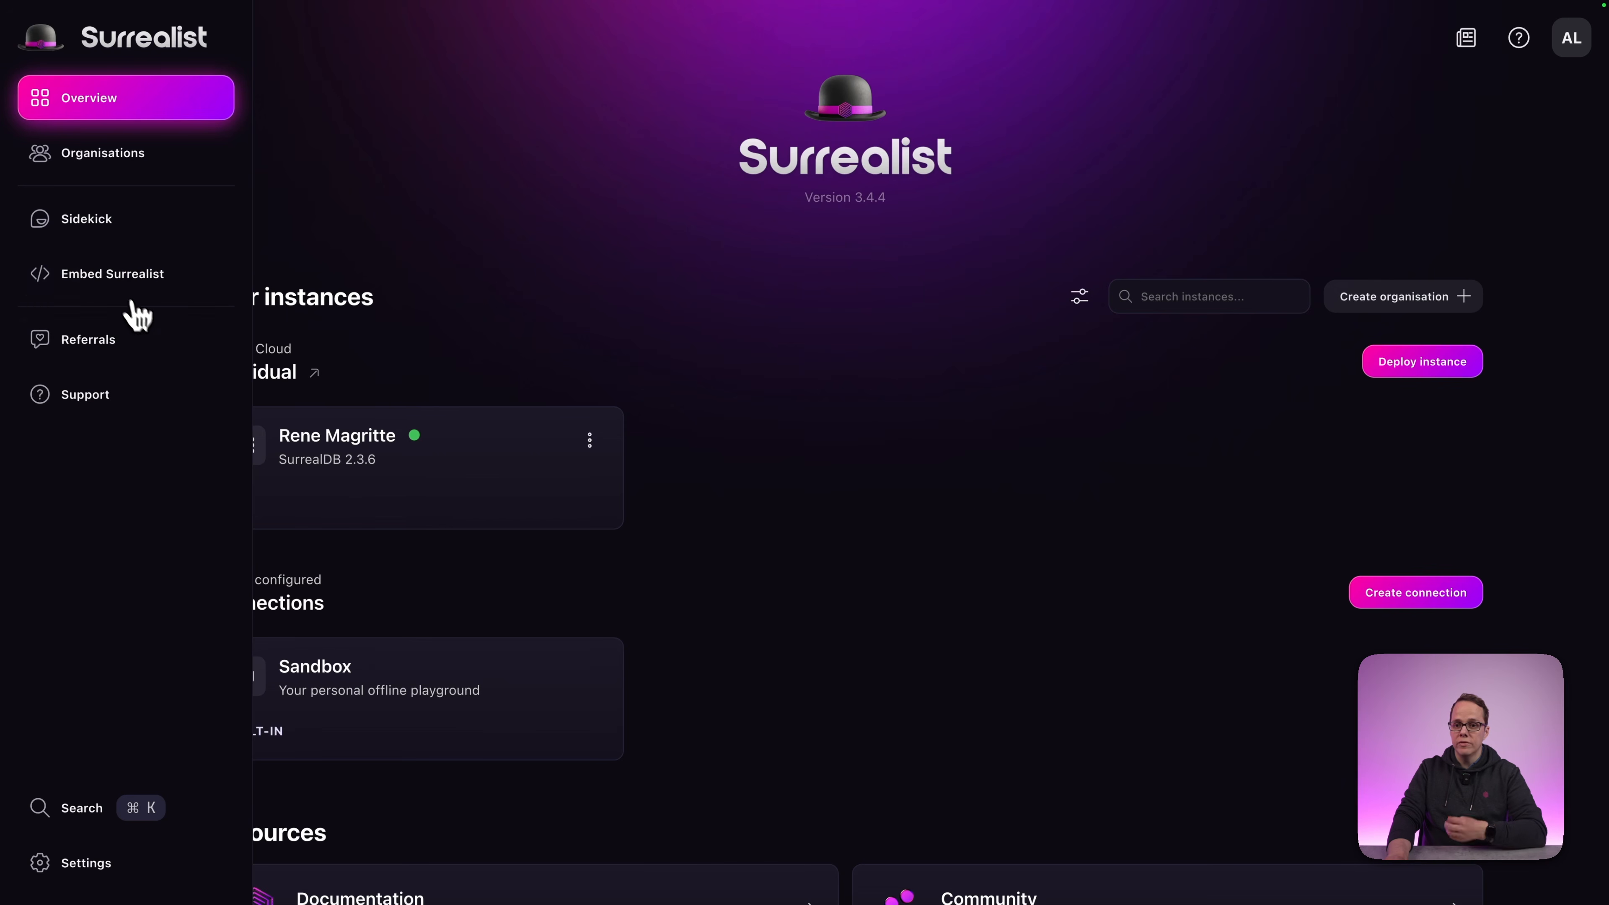
On Help & Support, view the Account / Billing Support contact details, then dismiss that dialog.
left_click(109, 406)
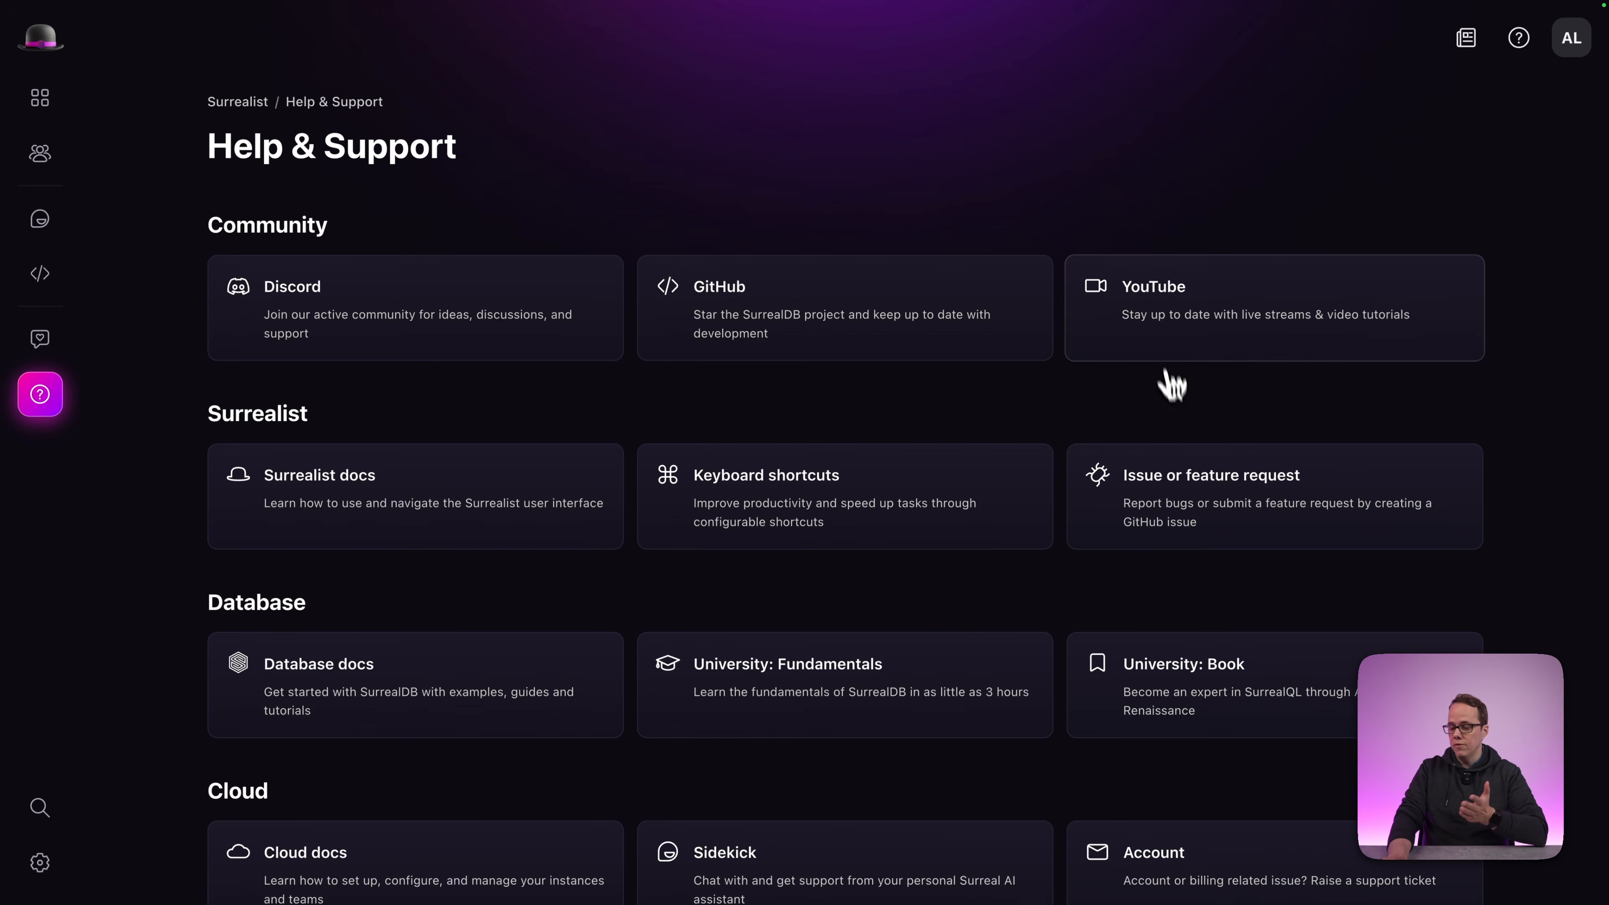
scroll(1149, 507, "down", 3)
scroll(1179, 474, "down", 2)
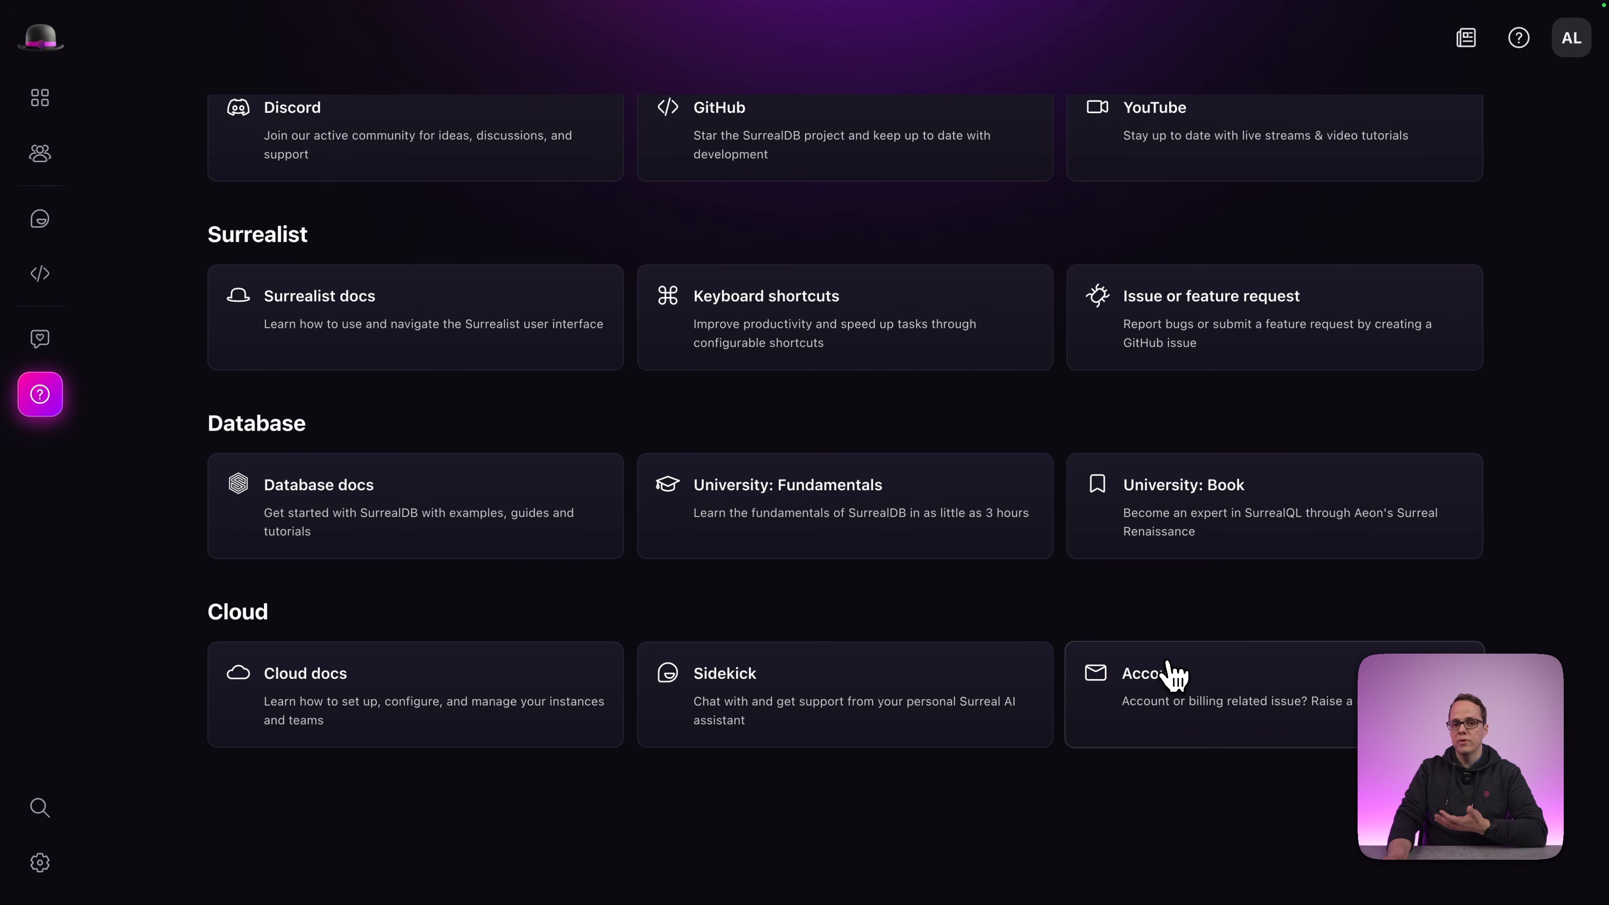
left_click(1165, 708)
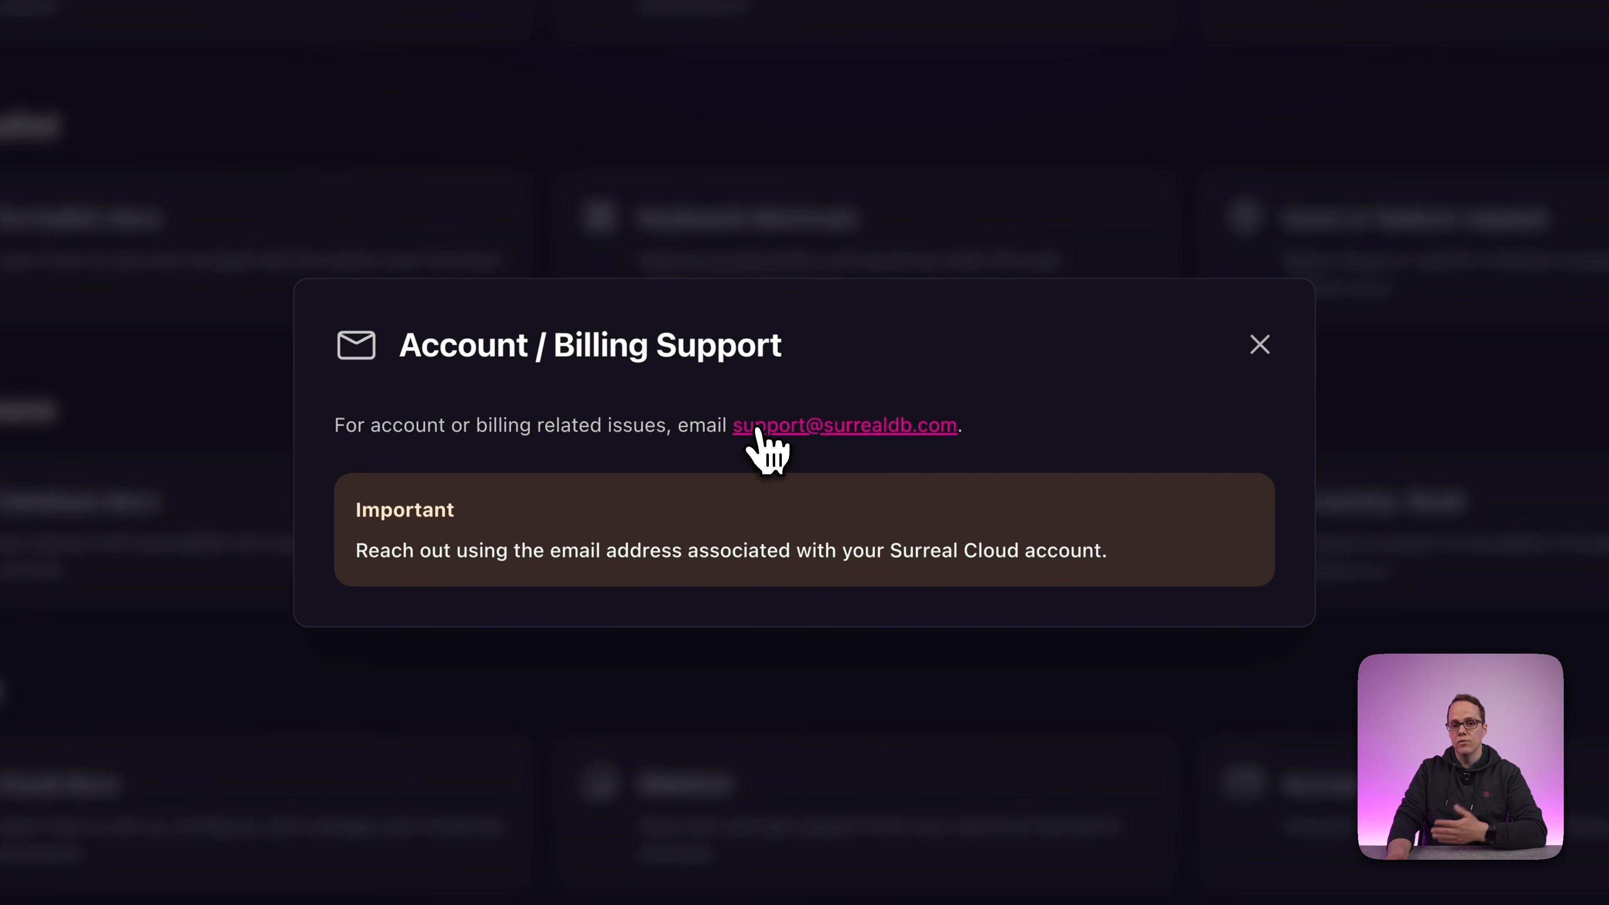
left_click(157, 157)
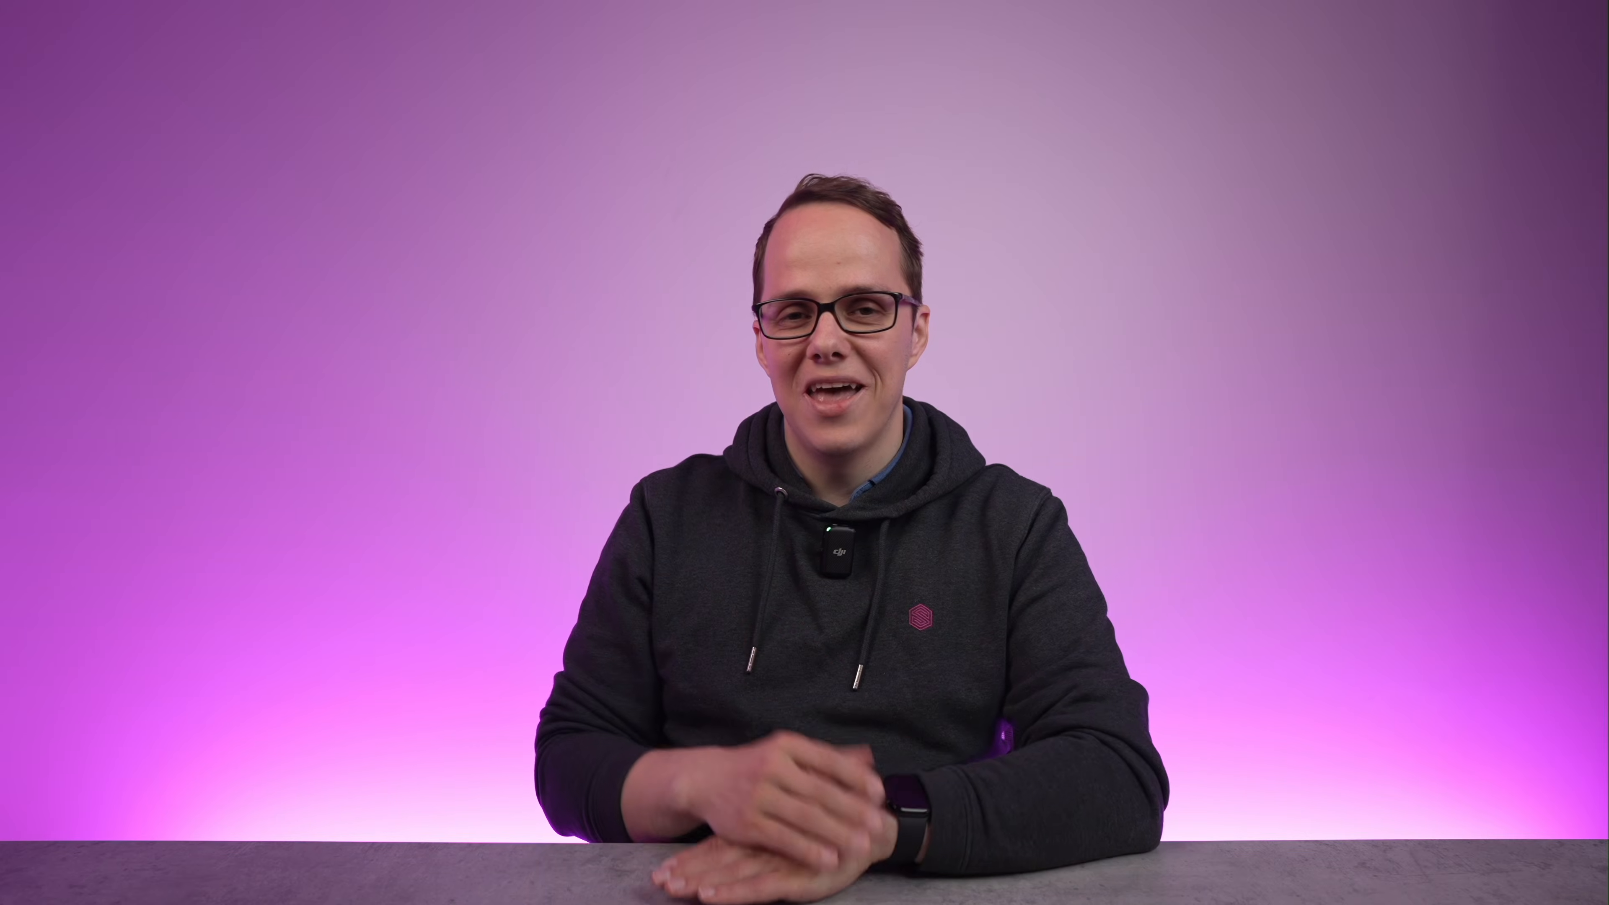